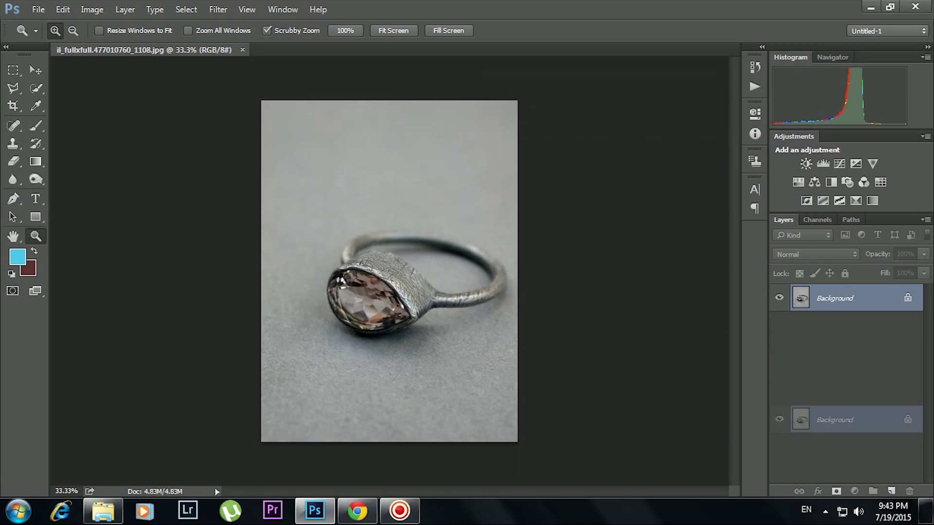
Step: Duplicate the Background layer and launch the Camera Raw filter on the copy
{"action": "left_click_drag", "start_coordinate": [891, 423], "coordinate": [891, 488]}
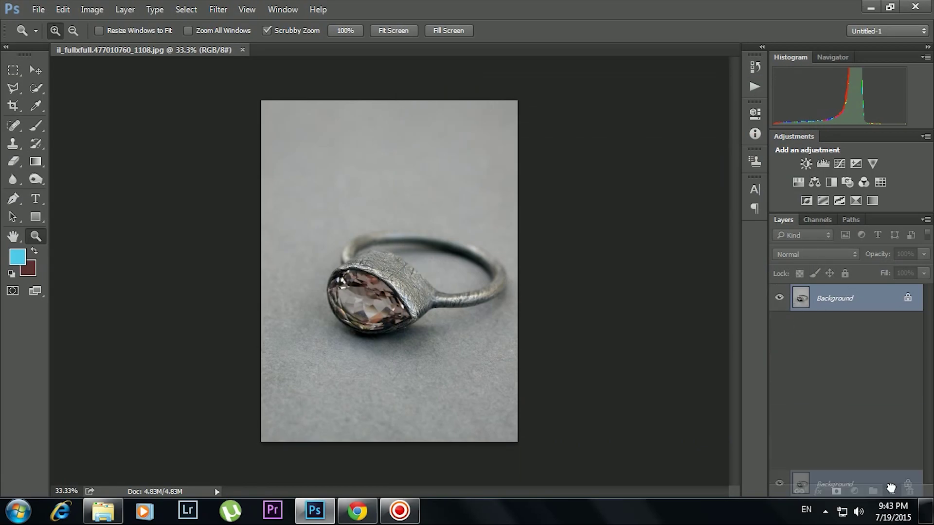
{"action": "left_click", "coordinate": [218, 9]}
{"action": "left_click", "coordinate": [251, 88]}
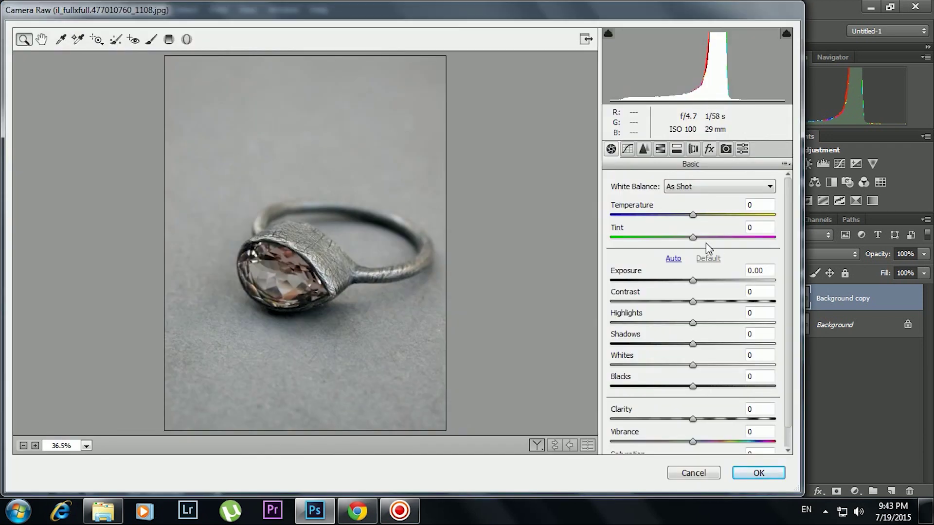
Step: In Basic, cool the temperature, lower highlights, lift shadows and blacks, and raise whites, clarity and vibrance
{"action": "left_click_drag", "start_coordinate": [693, 216], "coordinate": [700, 246]}
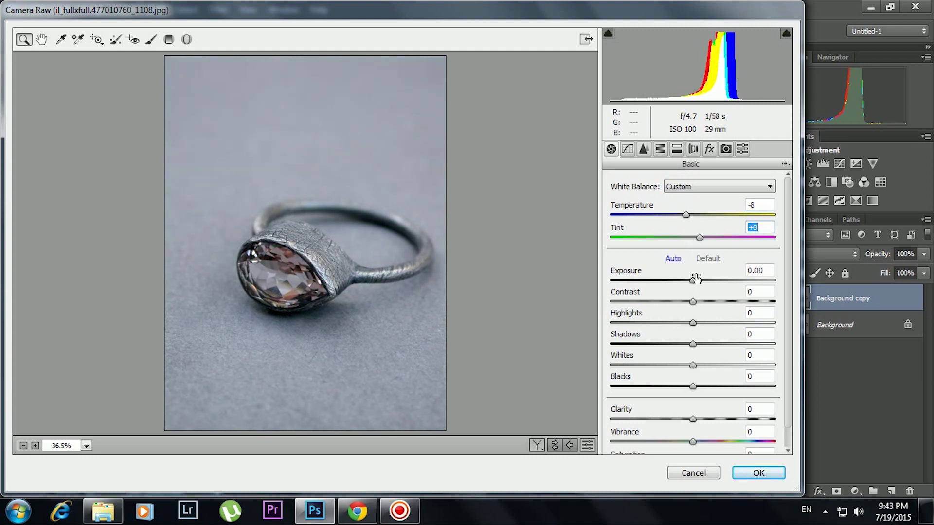
{"action": "mouse_move", "coordinate": [693, 323]}
{"action": "left_mouse_down"}
{"action": "mouse_move", "coordinate": [663, 323]}
{"action": "mouse_move", "coordinate": [700, 343]}
{"action": "mouse_move", "coordinate": [735, 344]}
{"action": "mouse_move", "coordinate": [652, 386]}
{"action": "left_mouse_up"}
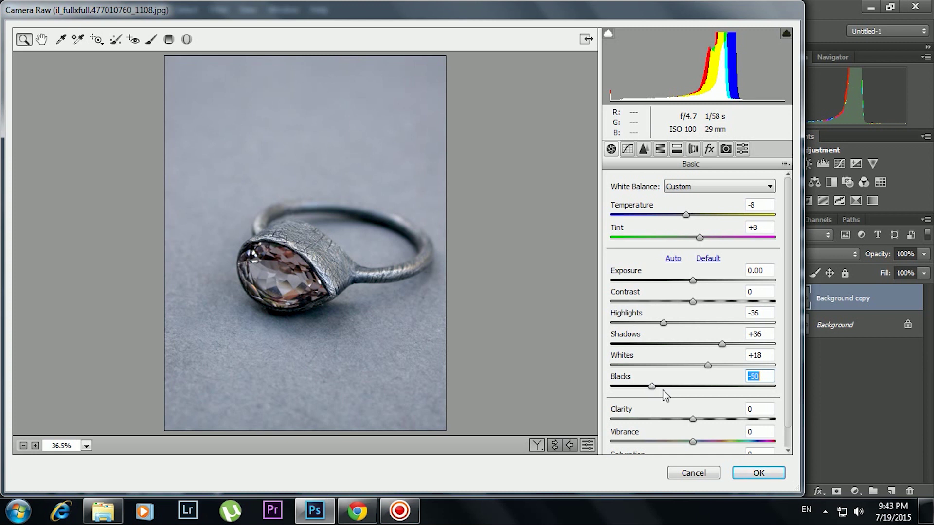
{"action": "scroll", "coordinate": [698, 402], "scroll_direction": "down", "scroll_amount": 1}
{"action": "left_click_drag", "start_coordinate": [692, 397], "coordinate": [700, 397]}
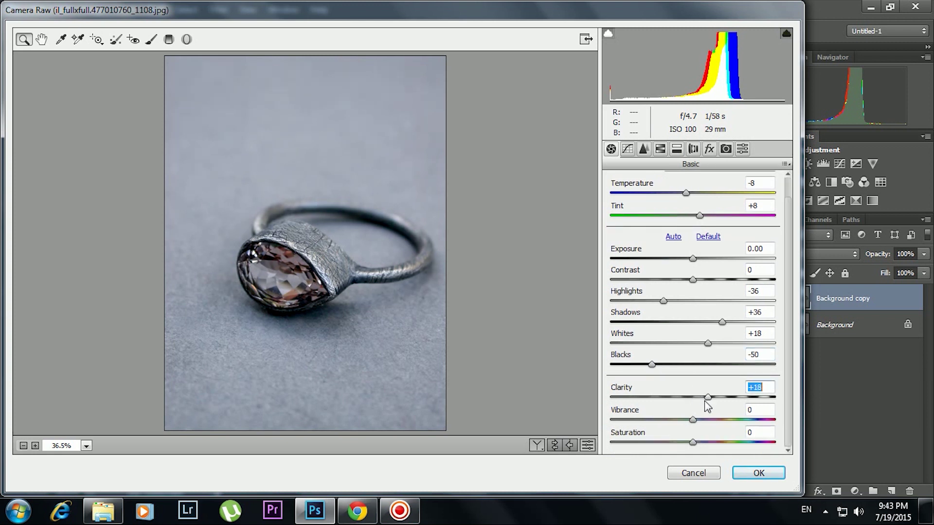
{"action": "left_click_drag", "start_coordinate": [653, 365], "coordinate": [664, 365]}
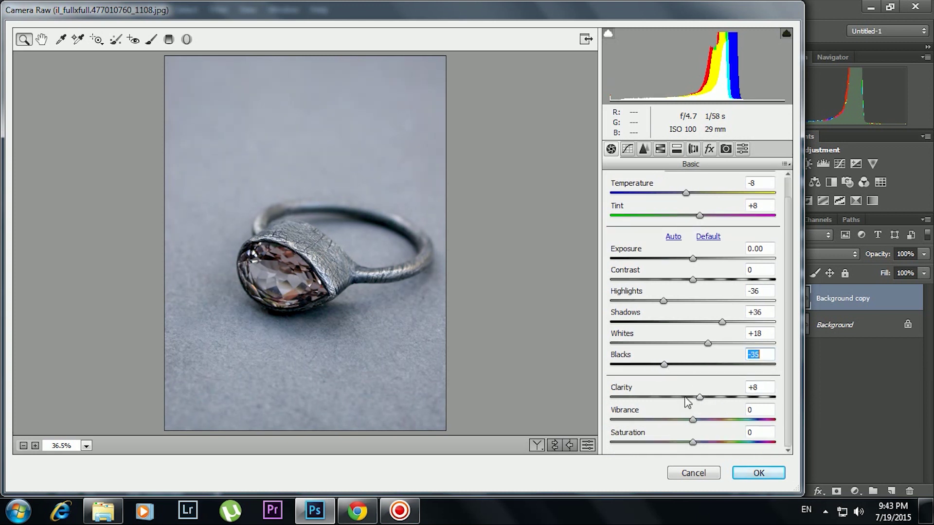
{"action": "left_click_drag", "start_coordinate": [699, 397], "coordinate": [715, 397]}
{"action": "left_click_drag", "start_coordinate": [664, 364], "coordinate": [724, 343]}
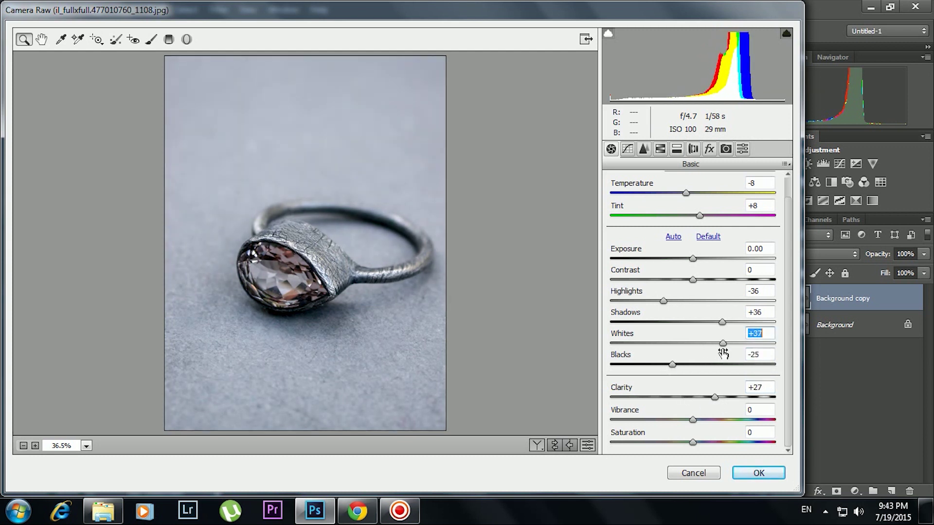
{"action": "mouse_move", "coordinate": [693, 419]}
{"action": "left_mouse_down"}
{"action": "mouse_move", "coordinate": [727, 421]}
{"action": "mouse_move", "coordinate": [704, 419]}
{"action": "mouse_move", "coordinate": [712, 443]}
{"action": "mouse_move", "coordinate": [732, 419]}
{"action": "mouse_move", "coordinate": [706, 442]}
{"action": "left_mouse_up"}
{"action": "left_click_drag", "start_coordinate": [686, 193], "coordinate": [687, 193]}
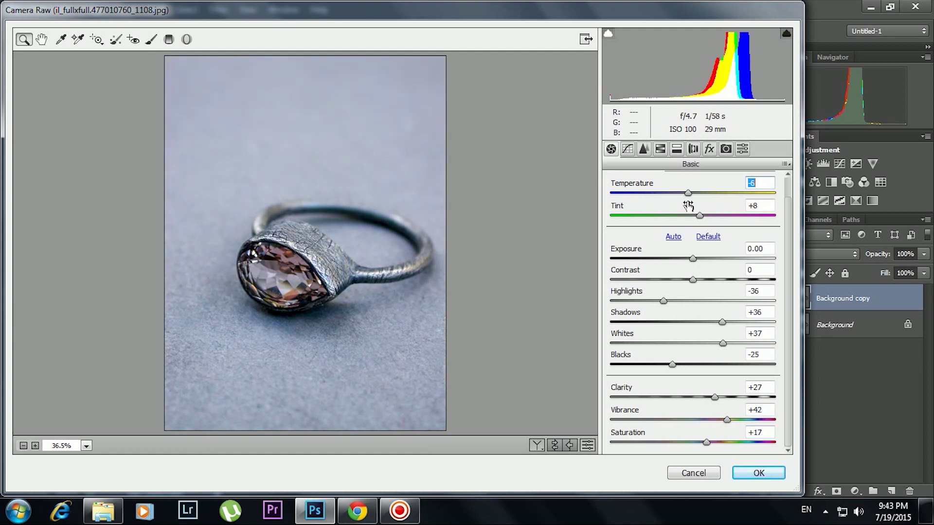
Step: Sharpen the image slightly, boost orange and blue saturation, and tone down the reds
{"action": "left_click", "coordinate": [644, 149]}
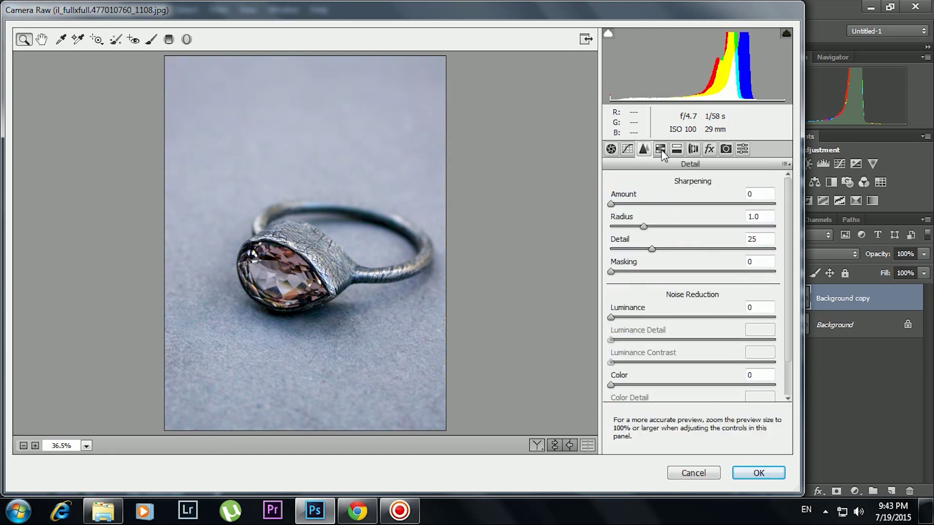
{"action": "mouse_move", "coordinate": [611, 203]}
{"action": "left_mouse_down"}
{"action": "mouse_move", "coordinate": [626, 204]}
{"action": "mouse_move", "coordinate": [684, 249]}
{"action": "left_mouse_up"}
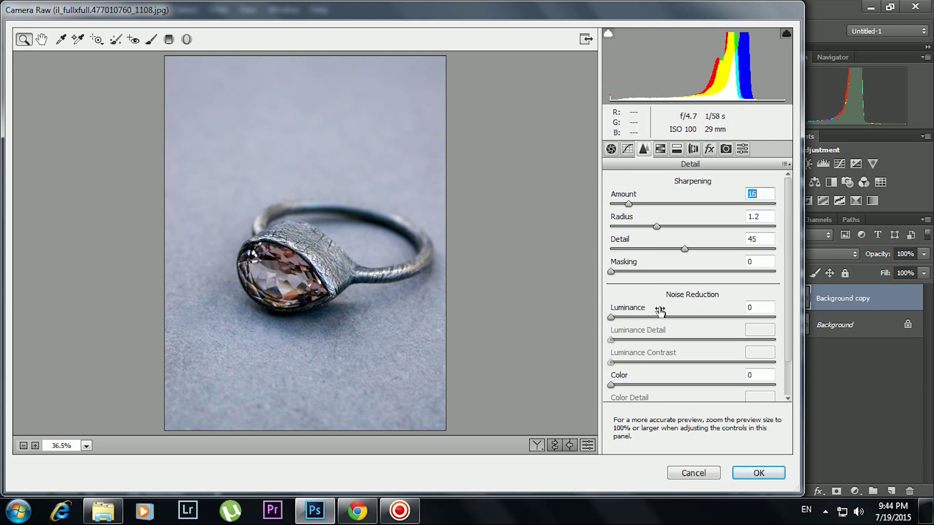
{"action": "left_click", "coordinate": [662, 151]}
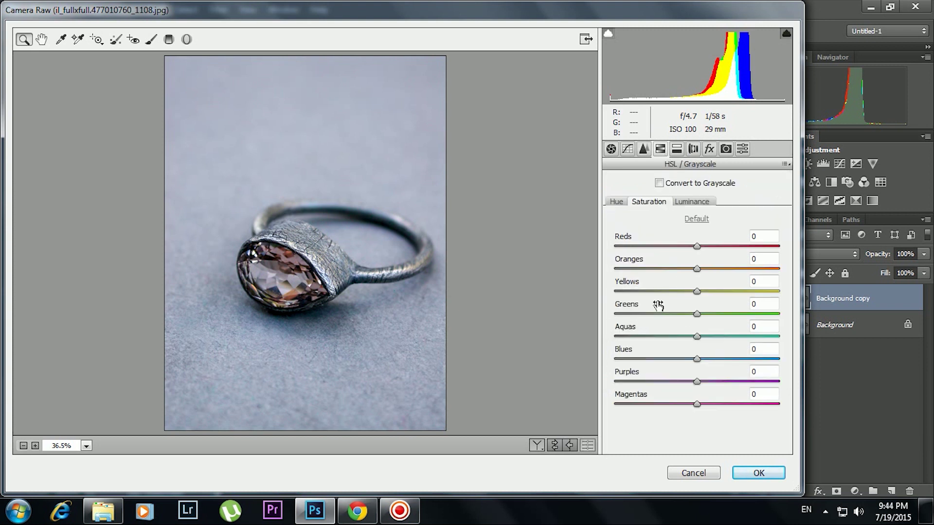
{"action": "mouse_move", "coordinate": [697, 268]}
{"action": "left_mouse_down"}
{"action": "mouse_move", "coordinate": [729, 268]}
{"action": "mouse_move", "coordinate": [703, 269]}
{"action": "mouse_move", "coordinate": [721, 246]}
{"action": "mouse_move", "coordinate": [708, 246]}
{"action": "left_mouse_up"}
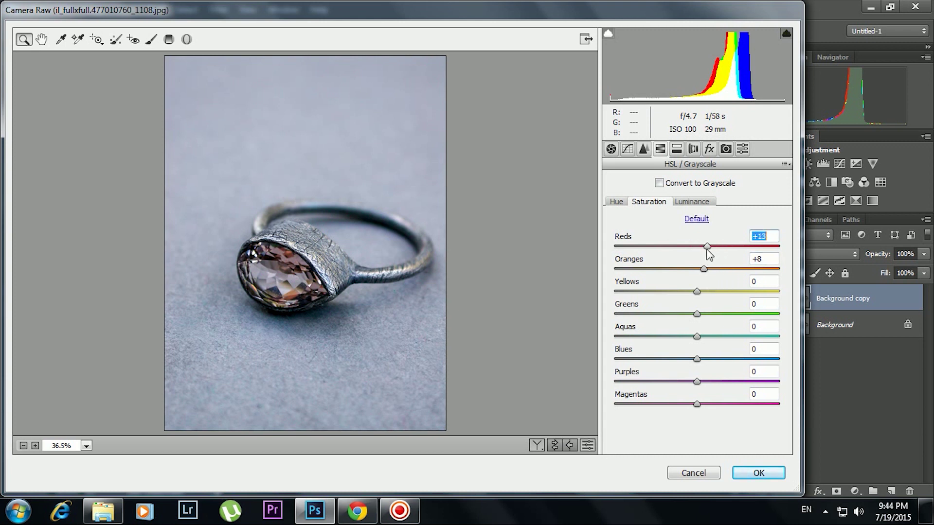
{"action": "mouse_move", "coordinate": [697, 291]}
{"action": "left_mouse_down"}
{"action": "mouse_move", "coordinate": [725, 292]}
{"action": "mouse_move", "coordinate": [704, 294]}
{"action": "mouse_move", "coordinate": [710, 315]}
{"action": "mouse_move", "coordinate": [742, 314]}
{"action": "mouse_move", "coordinate": [709, 314]}
{"action": "left_mouse_up"}
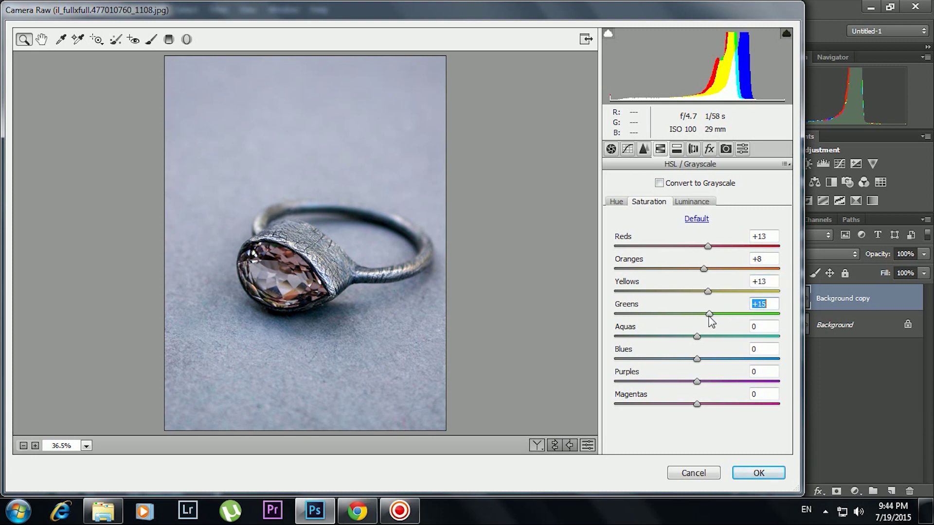
{"action": "mouse_move", "coordinate": [697, 359]}
{"action": "left_mouse_down"}
{"action": "mouse_move", "coordinate": [737, 359]}
{"action": "mouse_move", "coordinate": [699, 367]}
{"action": "mouse_move", "coordinate": [755, 367]}
{"action": "mouse_move", "coordinate": [710, 368]}
{"action": "left_mouse_up"}
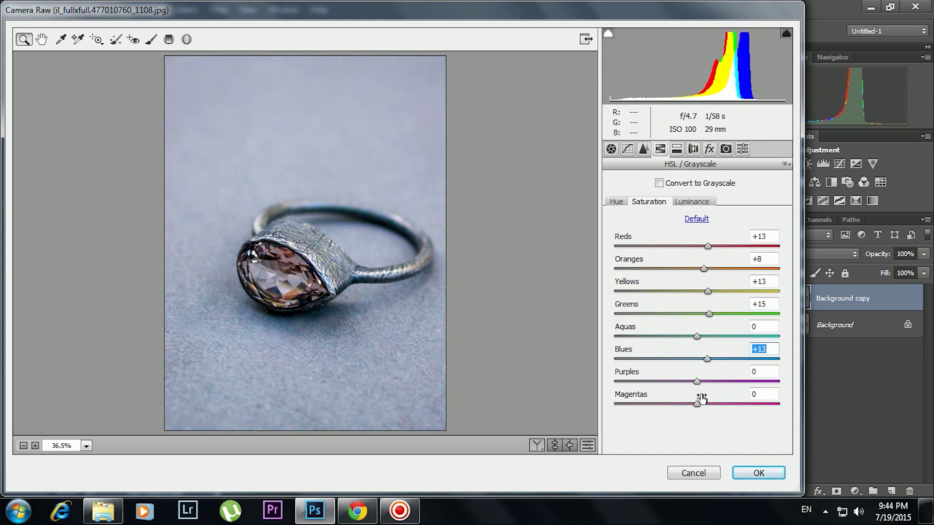
{"action": "left_click", "coordinate": [698, 382]}
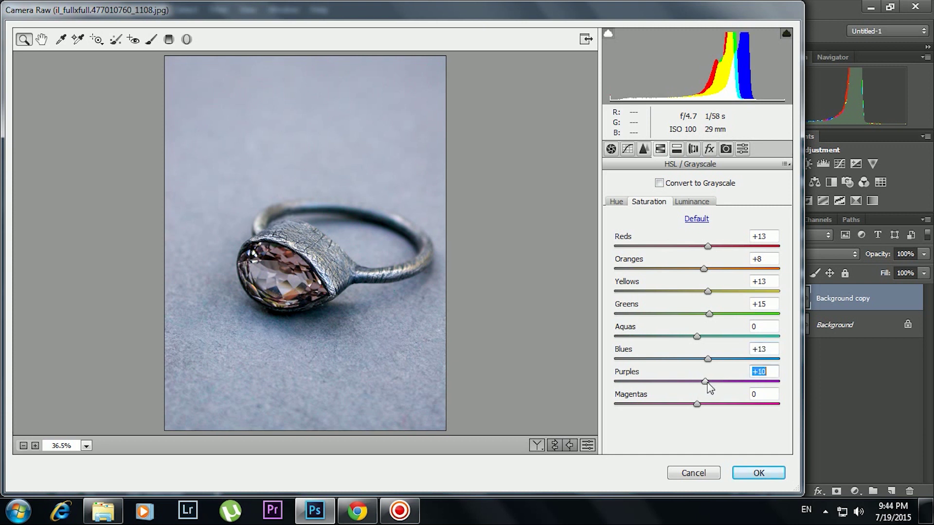
Step: Darken the yellows' and purples' luminance in HSL
{"action": "left_click", "coordinate": [693, 202]}
{"action": "mouse_move", "coordinate": [697, 291]}
{"action": "left_mouse_down"}
{"action": "mouse_move", "coordinate": [667, 292]}
{"action": "mouse_move", "coordinate": [688, 291]}
{"action": "mouse_move", "coordinate": [691, 269]}
{"action": "mouse_move", "coordinate": [672, 246]}
{"action": "mouse_move", "coordinate": [683, 246]}
{"action": "left_mouse_up"}
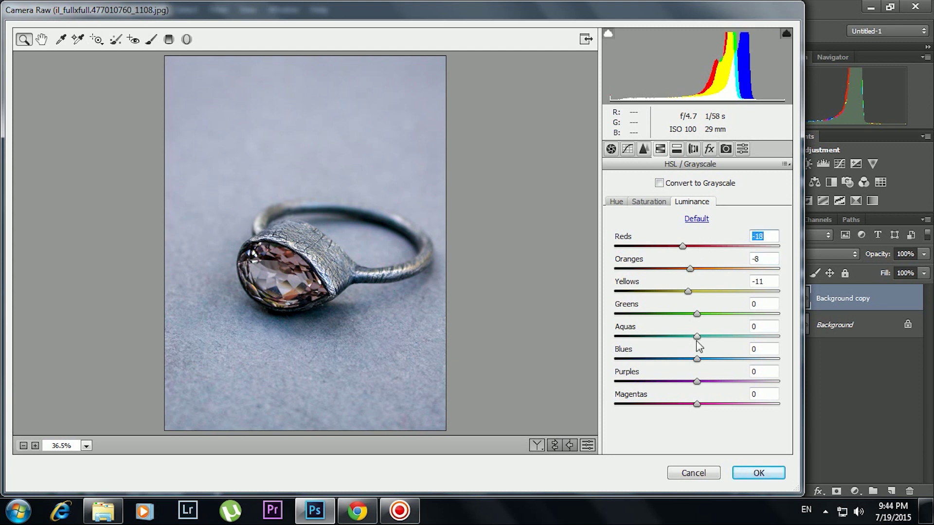
{"action": "left_click_drag", "start_coordinate": [697, 381], "coordinate": [689, 382]}
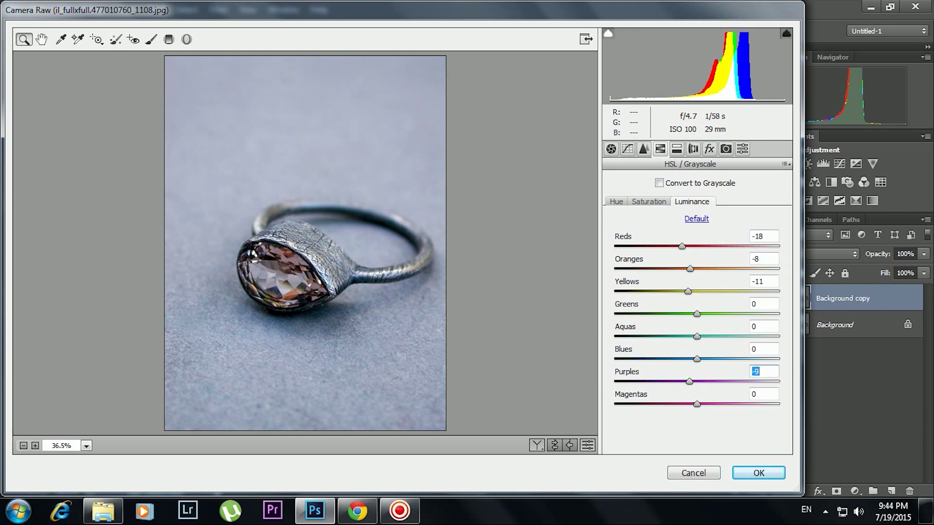
{"action": "left_click", "coordinate": [693, 149]}
Step: Add a soft dark post-crop vignette, tuning its amount, midpoint, roundness and feather
{"action": "left_click", "coordinate": [676, 149]}
{"action": "left_click", "coordinate": [709, 149]}
{"action": "mouse_move", "coordinate": [697, 325]}
{"action": "left_mouse_down"}
{"action": "mouse_move", "coordinate": [684, 325]}
{"action": "mouse_move", "coordinate": [728, 371]}
{"action": "mouse_move", "coordinate": [687, 393]}
{"action": "left_mouse_up"}
{"action": "left_click_drag", "start_coordinate": [685, 325], "coordinate": [677, 325]}
{"action": "left_click_drag", "start_coordinate": [687, 393], "coordinate": [702, 393]}
{"action": "left_click_drag", "start_coordinate": [718, 371], "coordinate": [708, 371]}
{"action": "left_click_drag", "start_coordinate": [704, 348], "coordinate": [705, 348]}
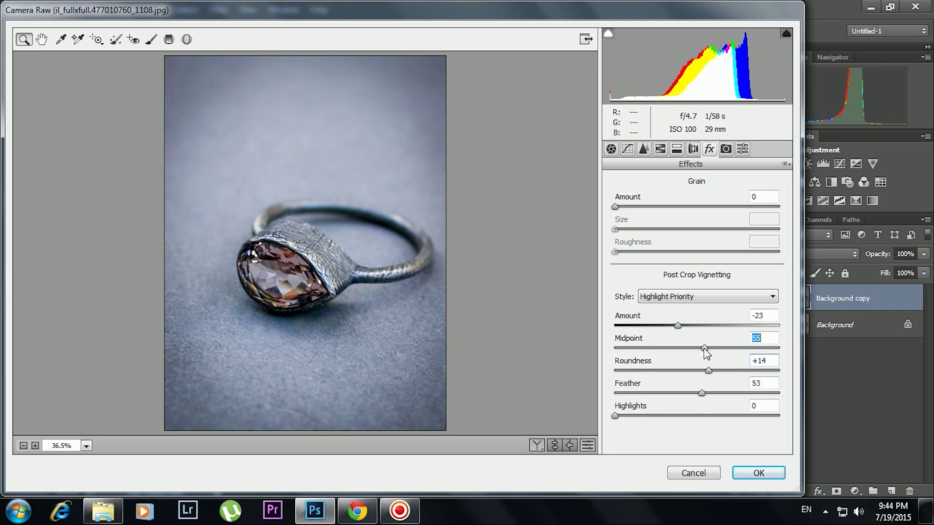
Step: Add shadow, midtone and highlight curve points, raise the black point, and apply Camera Raw
{"action": "left_click", "coordinate": [628, 148]}
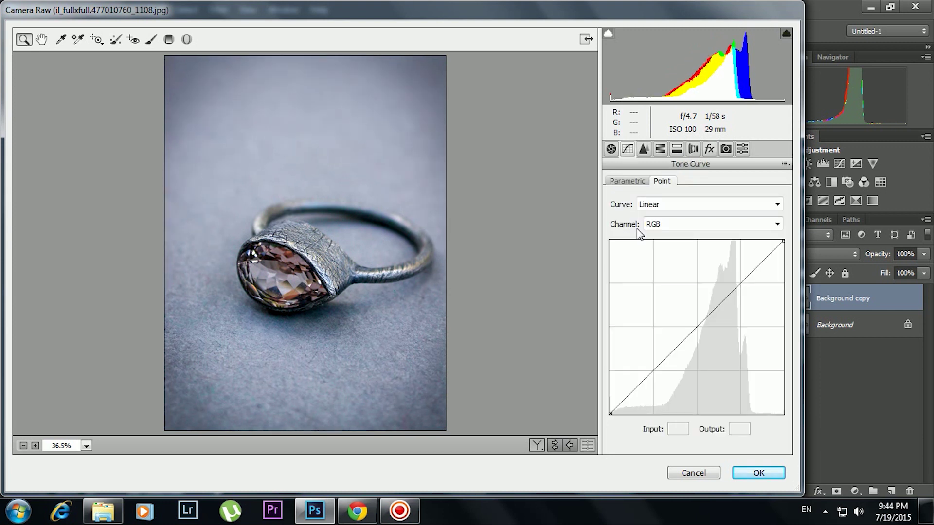
{"action": "left_click", "coordinate": [652, 372]}
{"action": "left_click", "coordinate": [697, 327]}
{"action": "left_click", "coordinate": [741, 283]}
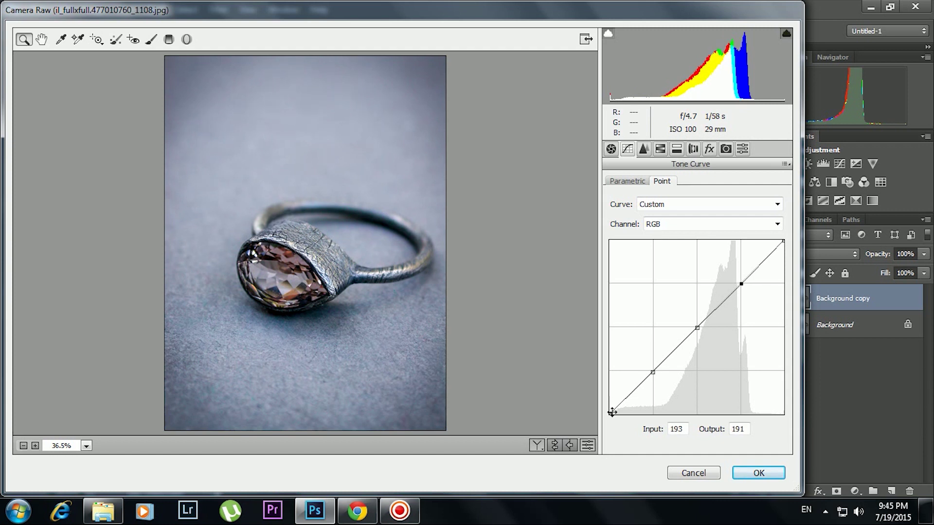
{"action": "left_click_drag", "start_coordinate": [612, 412], "coordinate": [606, 394]}
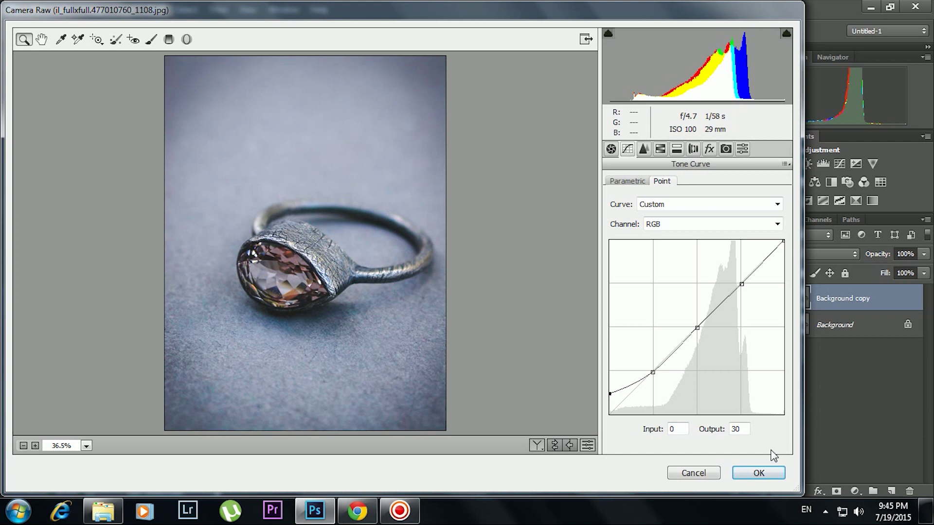
{"action": "key", "text": "Return"}
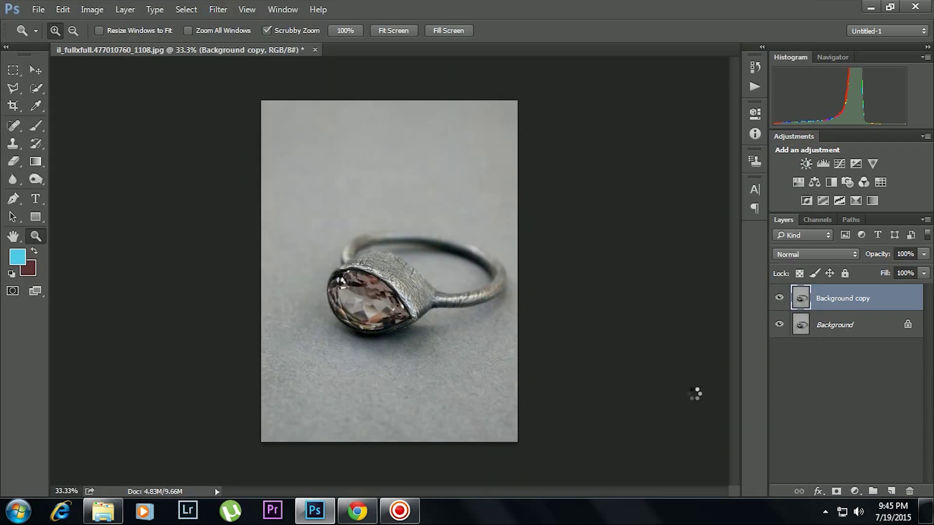
Step: Compare the graded copy with the original, then add Levels brightening midtones and deepening blacks
{"action": "left_click", "coordinate": [780, 298]}
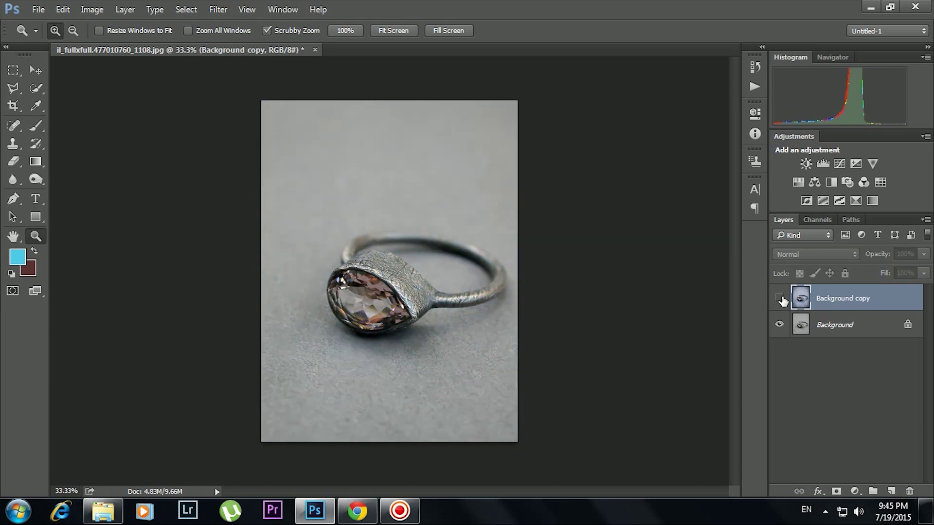
{"action": "left_click", "coordinate": [780, 299]}
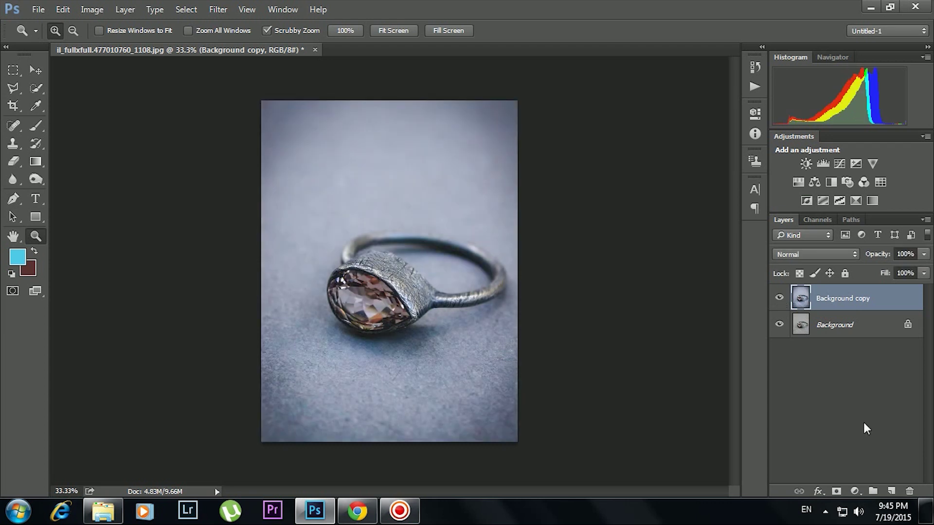
{"action": "left_click", "coordinate": [869, 300]}
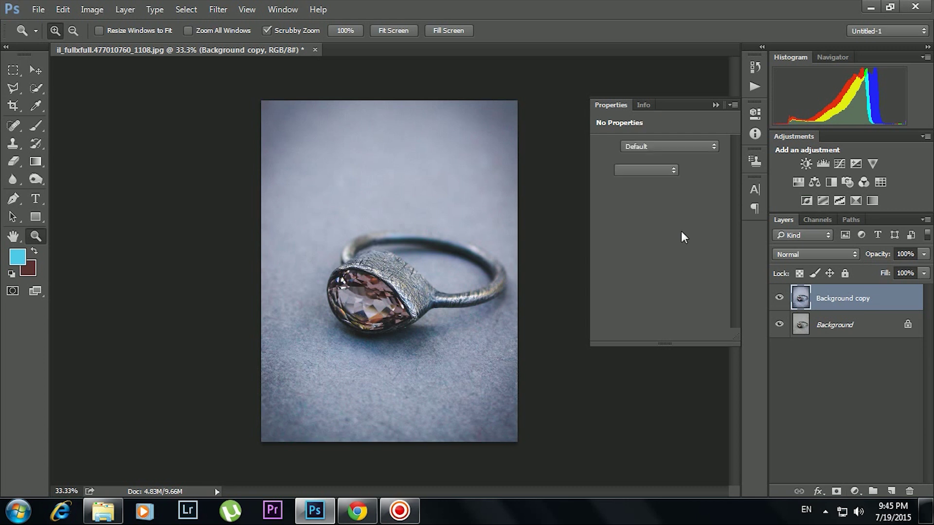
{"action": "left_click_drag", "start_coordinate": [669, 242], "coordinate": [619, 242]}
{"action": "left_click", "coordinate": [756, 116]}
Step: Add a Hue/Saturation layer and cut the Blues' saturation to about -55
{"action": "left_click", "coordinate": [854, 491]}
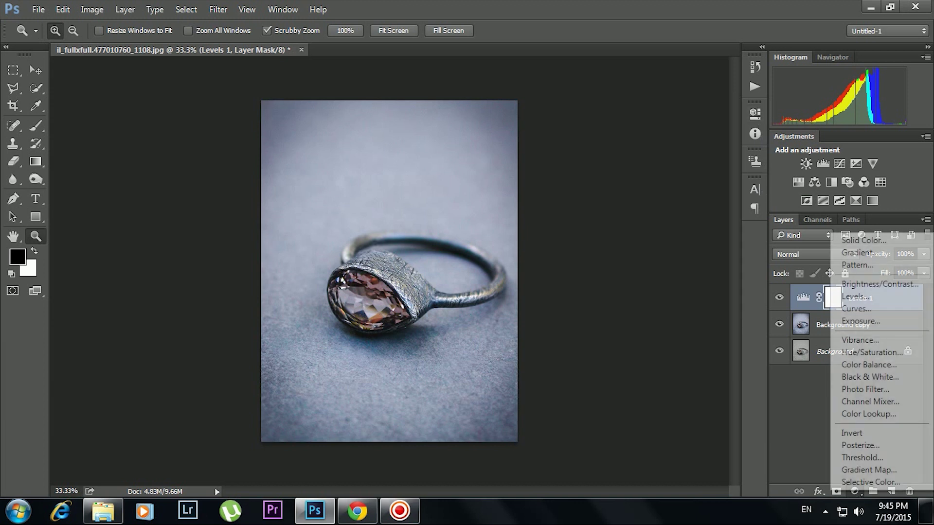
{"action": "left_click", "coordinate": [882, 355]}
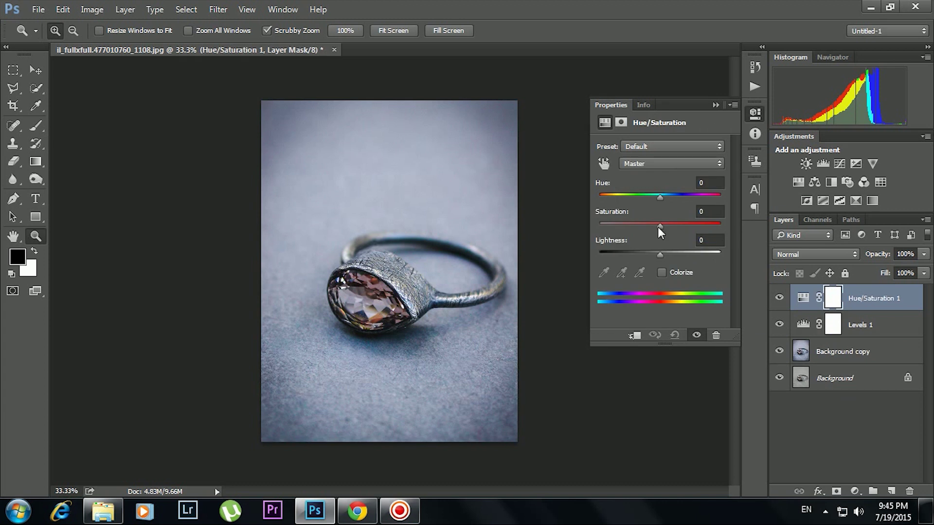
{"action": "left_click_drag", "start_coordinate": [659, 225], "coordinate": [675, 226]}
{"action": "left_click_drag", "start_coordinate": [682, 226], "coordinate": [685, 228]}
{"action": "left_click", "coordinate": [666, 164]}
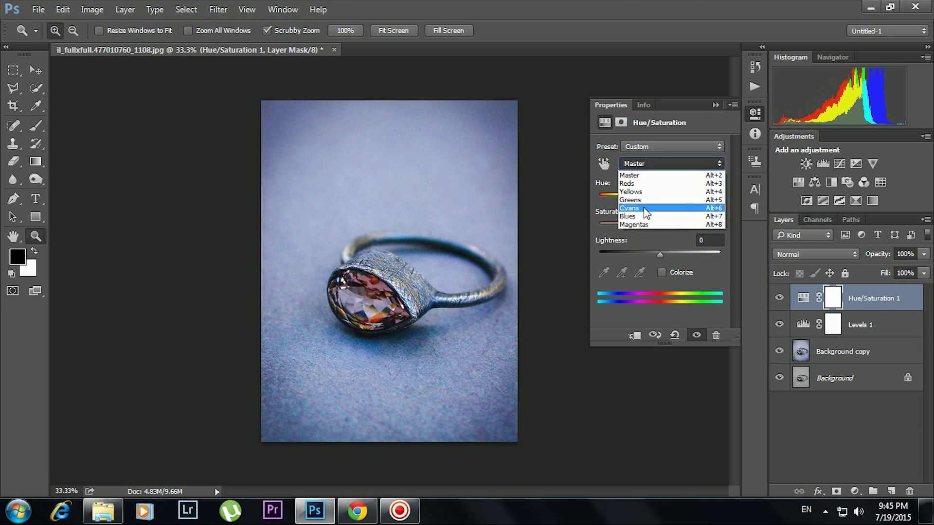
{"action": "left_click", "coordinate": [645, 217]}
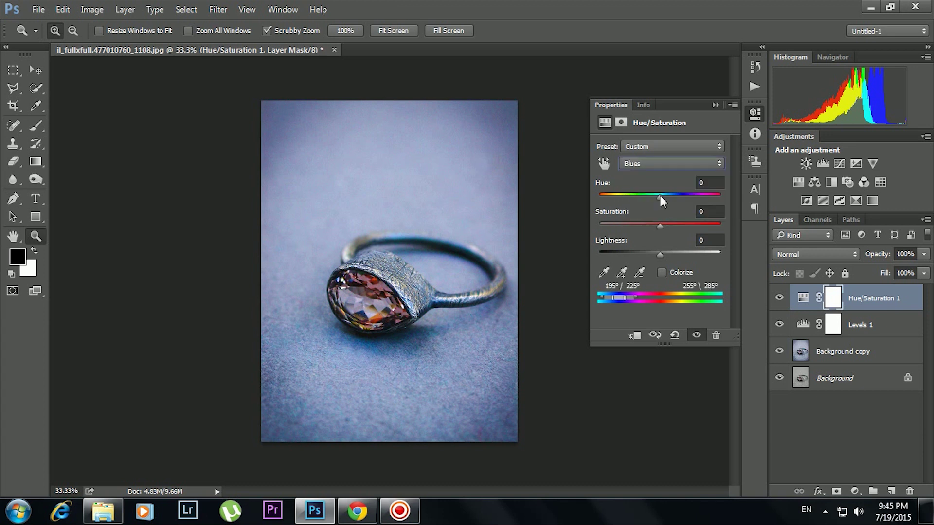
{"action": "mouse_move", "coordinate": [659, 197]}
{"action": "left_mouse_down"}
{"action": "mouse_move", "coordinate": [647, 196]}
{"action": "mouse_move", "coordinate": [673, 201]}
{"action": "mouse_move", "coordinate": [662, 200]}
{"action": "mouse_move", "coordinate": [648, 226]}
{"action": "mouse_move", "coordinate": [620, 228]}
{"action": "mouse_move", "coordinate": [629, 228]}
{"action": "left_mouse_up"}
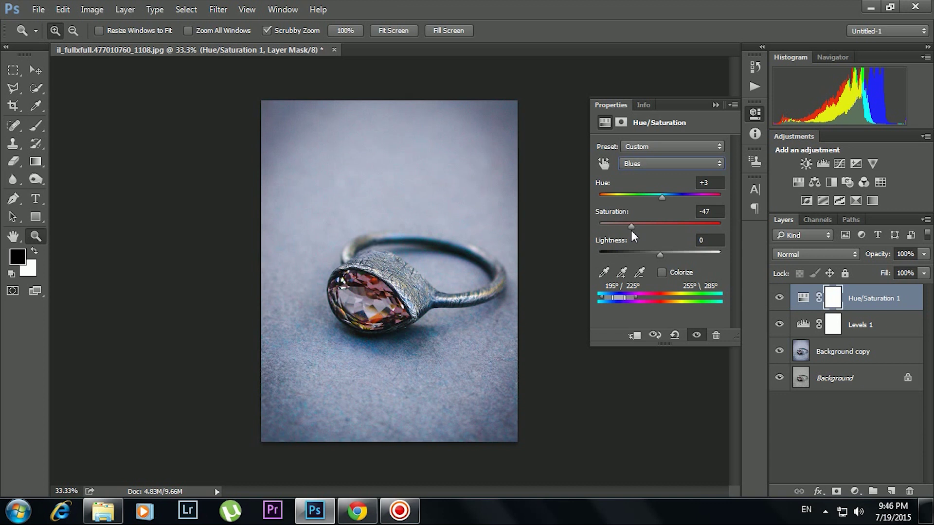
{"action": "left_click_drag", "start_coordinate": [632, 231], "coordinate": [629, 230]}
{"action": "left_click_drag", "start_coordinate": [625, 230], "coordinate": [628, 230]}
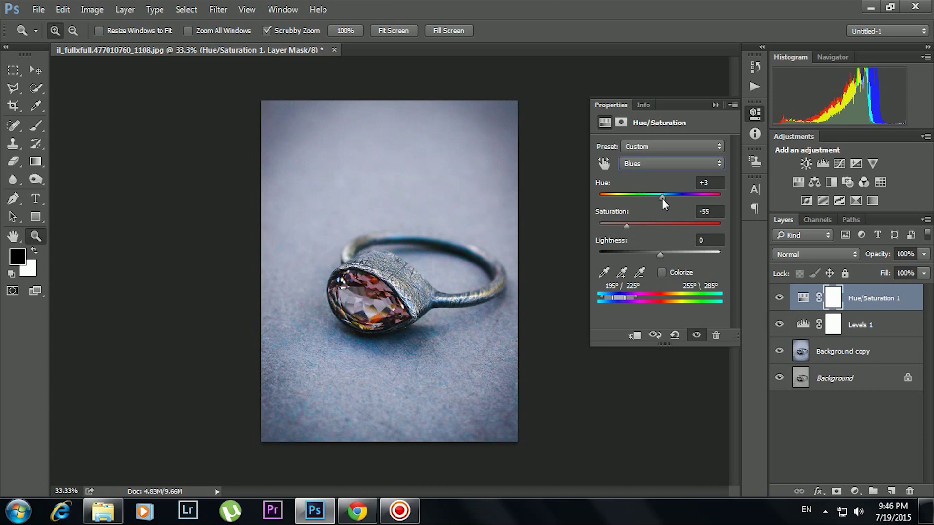
Step: Set Master saturation to +21 and lightness slightly lower
{"action": "left_click", "coordinate": [651, 164]}
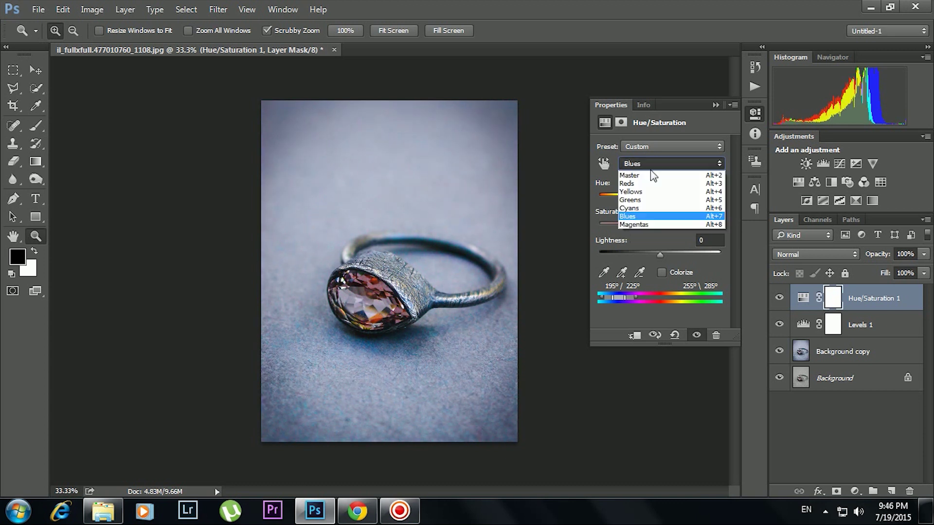
{"action": "left_click", "coordinate": [652, 175]}
{"action": "left_click_drag", "start_coordinate": [685, 225], "coordinate": [666, 207]}
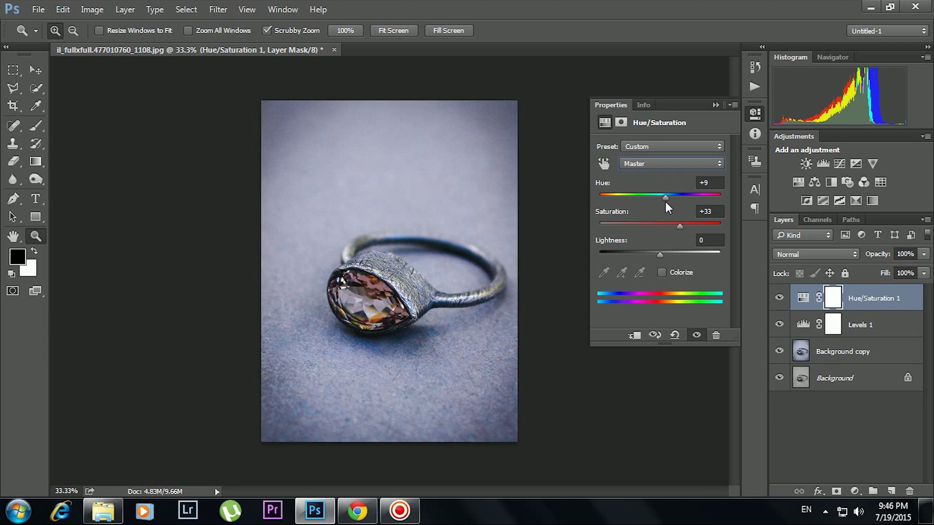
{"action": "left_click_drag", "start_coordinate": [679, 227], "coordinate": [672, 226]}
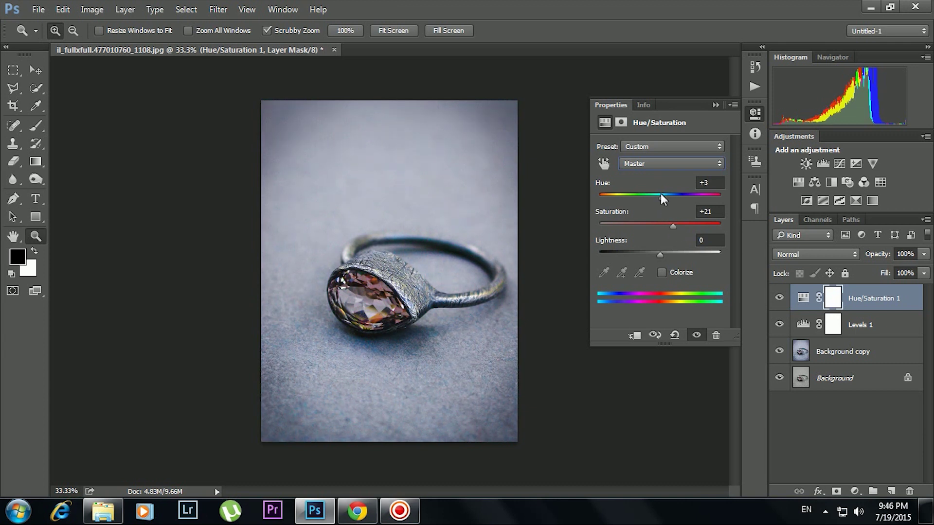
{"action": "left_click_drag", "start_coordinate": [659, 254], "coordinate": [659, 254]}
{"action": "left_click", "coordinate": [752, 116]}
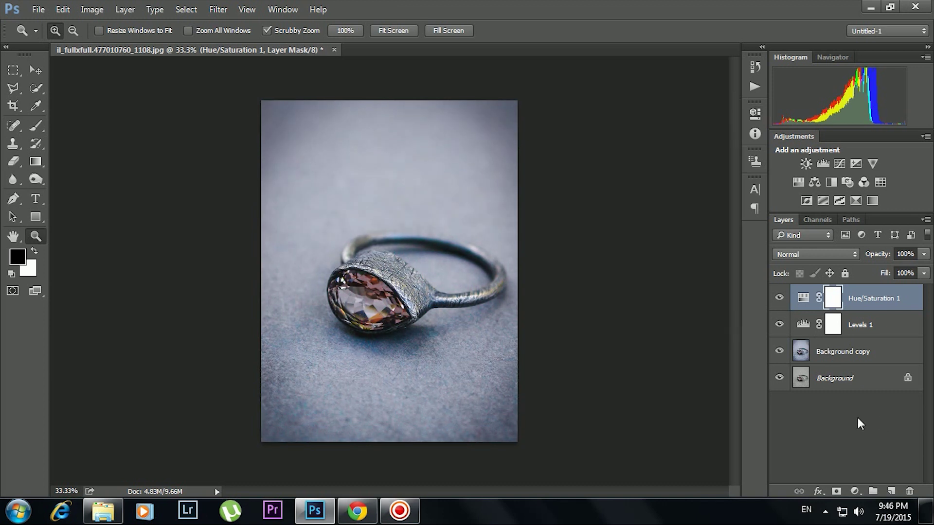
Step: Create a new empty Layer 1
{"action": "left_click", "coordinate": [854, 491]}
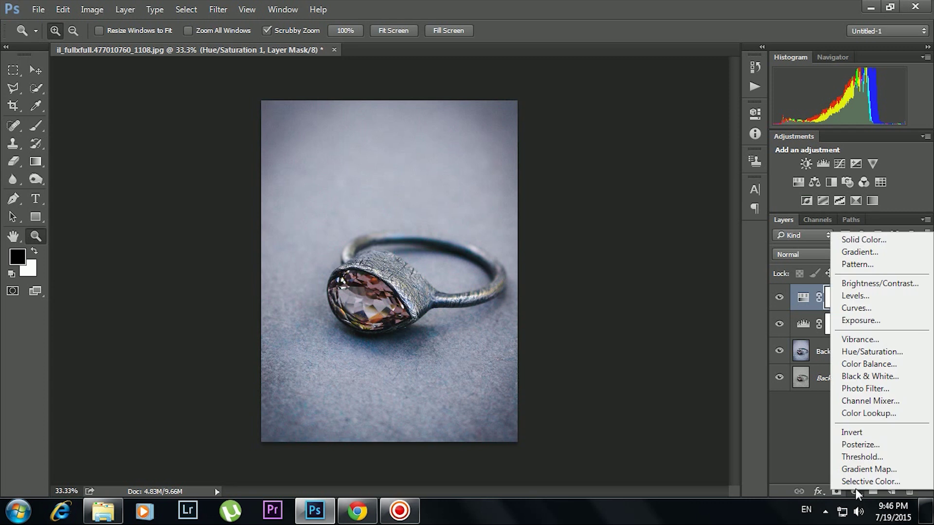
{"action": "left_click", "coordinate": [801, 444]}
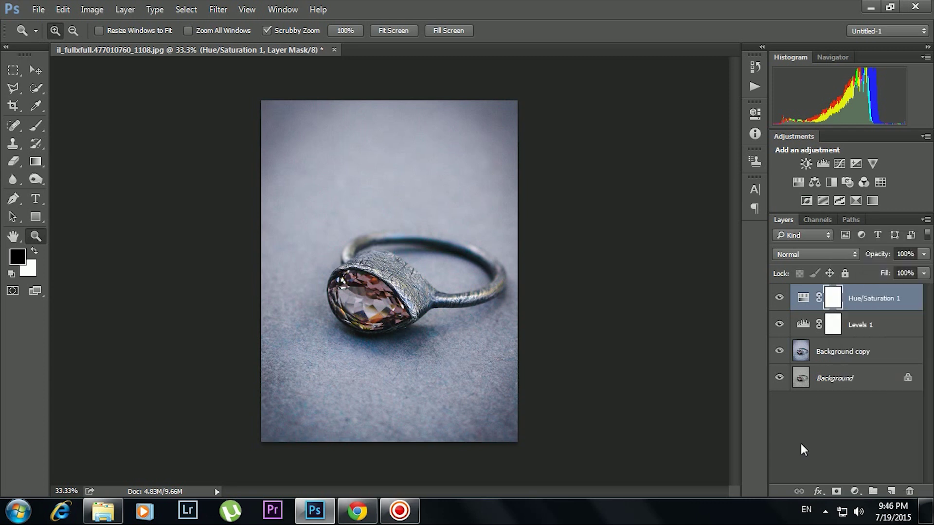
{"action": "key", "text": "ctrl+shift+n"}
{"action": "key", "text": "Return"}
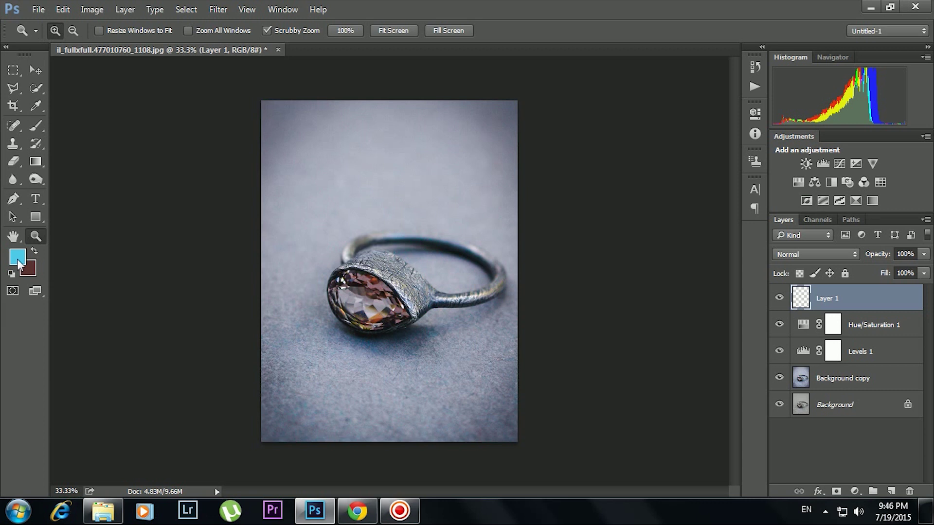
Step: Set the foreground colour to bright orange and fill Layer 1 with it
{"action": "left_click", "coordinate": [18, 258]}
{"action": "left_click", "coordinate": [740, 341]}
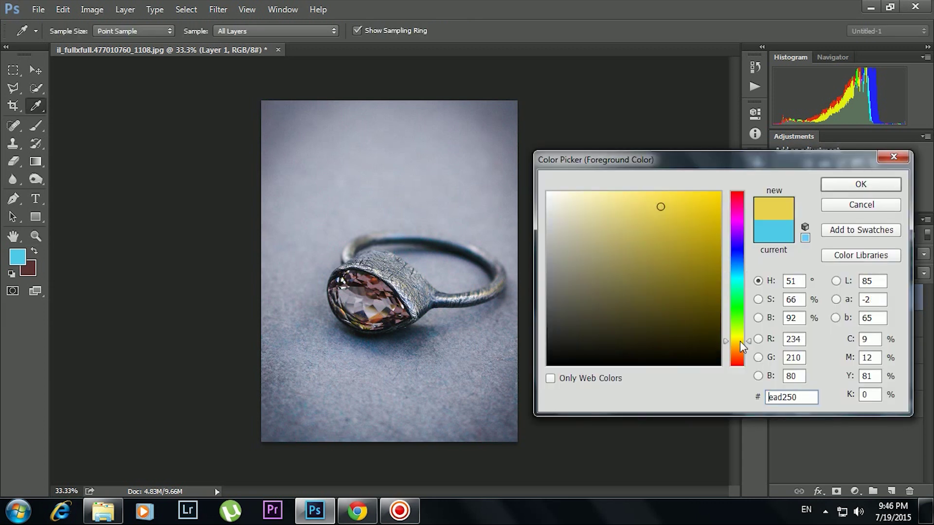
{"action": "left_click_drag", "start_coordinate": [740, 342], "coordinate": [737, 346]}
{"action": "left_click", "coordinate": [680, 199]}
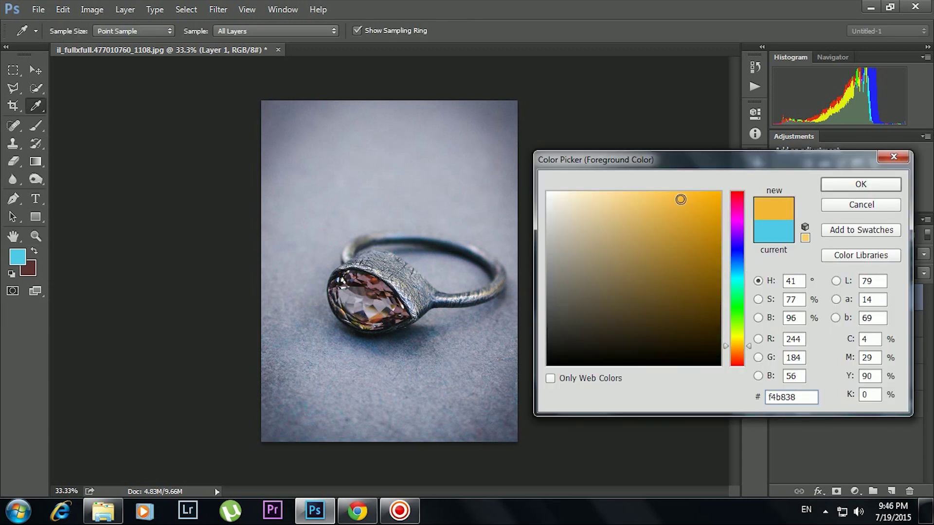
{"action": "left_click", "coordinate": [860, 184]}
{"action": "key", "text": "z"}
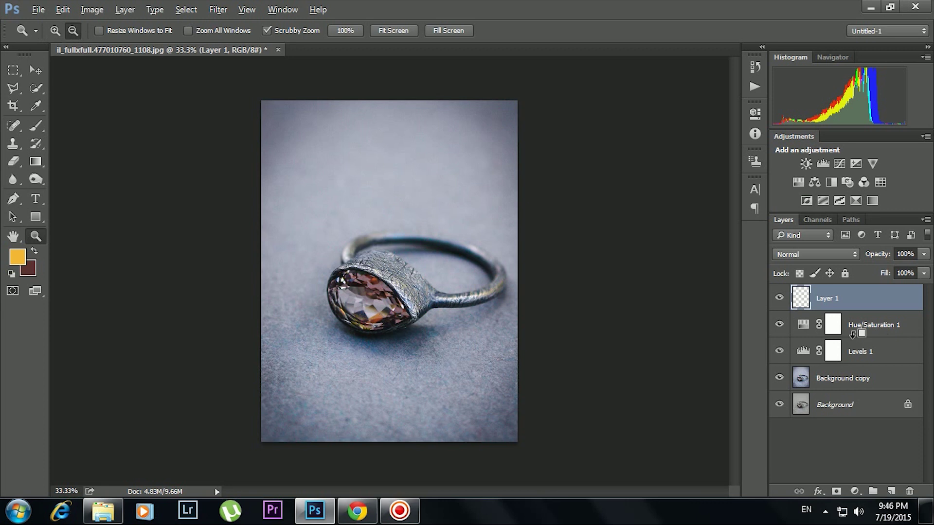
{"action": "key", "text": "alt+BackSpace"}
Step: Set Layer 1's blend mode to Color and its opacity to 15%
{"action": "left_click_drag", "start_coordinate": [924, 255], "coordinate": [871, 273]}
{"action": "left_click", "coordinate": [817, 254]}
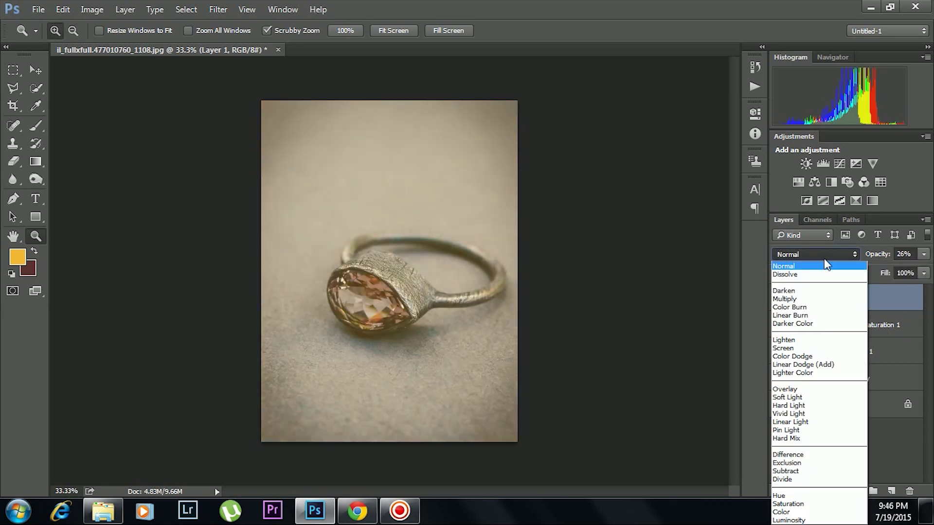
{"action": "left_click", "coordinate": [814, 365]}
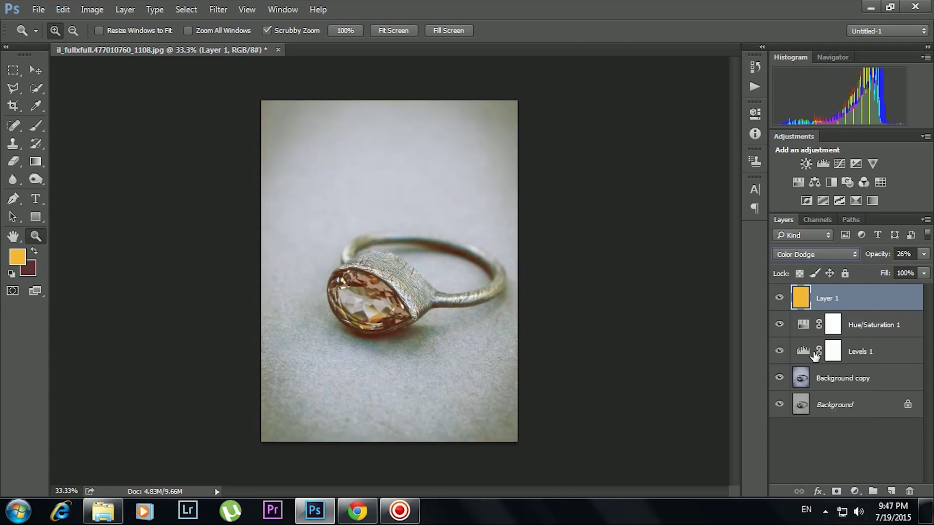
{"action": "scroll", "coordinate": [833, 255], "scroll_direction": "down", "scroll_amount": 1}
{"action": "scroll", "coordinate": [832, 255], "scroll_direction": "down", "scroll_amount": 1}
{"action": "scroll", "coordinate": [833, 255], "scroll_direction": "down", "scroll_amount": 1}
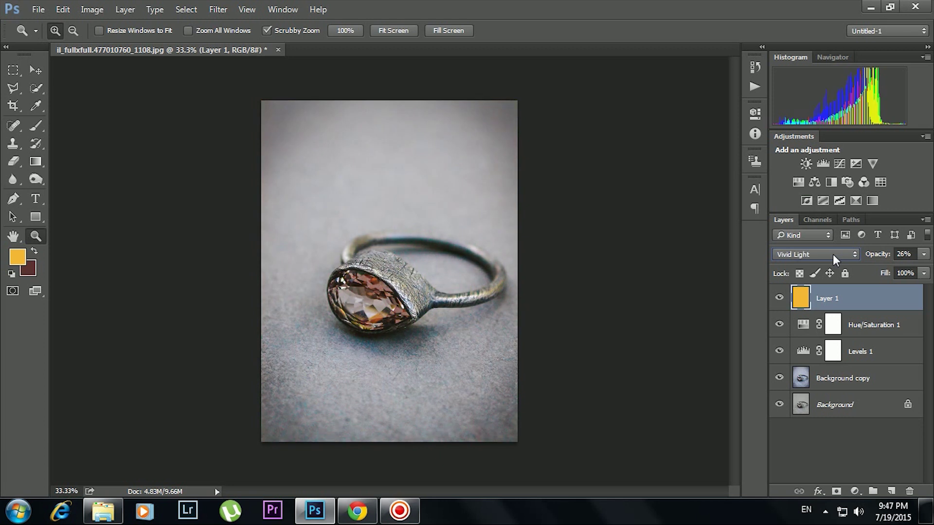
{"action": "scroll", "coordinate": [833, 255], "scroll_direction": "down", "scroll_amount": 1}
{"action": "scroll", "coordinate": [833, 254], "scroll_direction": "down", "scroll_amount": 1}
{"action": "scroll", "coordinate": [833, 255], "scroll_direction": "up", "scroll_amount": 1}
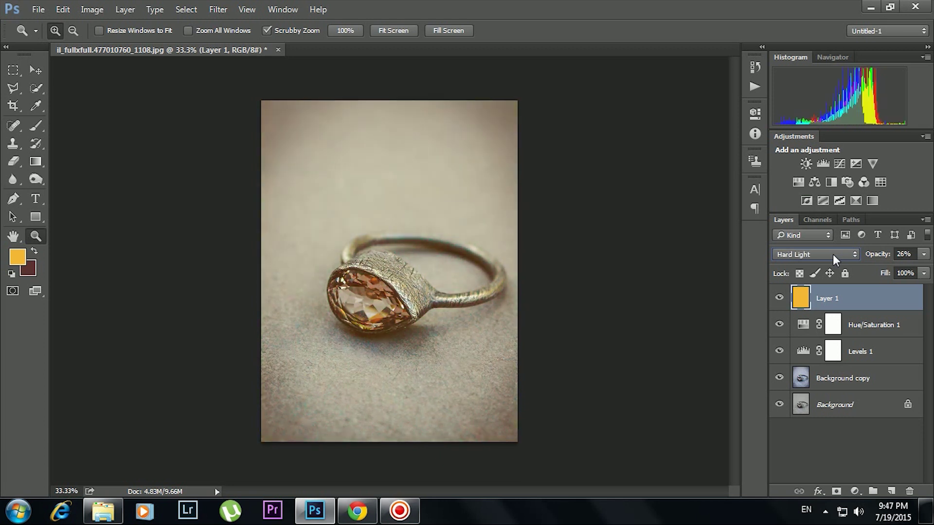
{"action": "left_click", "coordinate": [833, 254]}
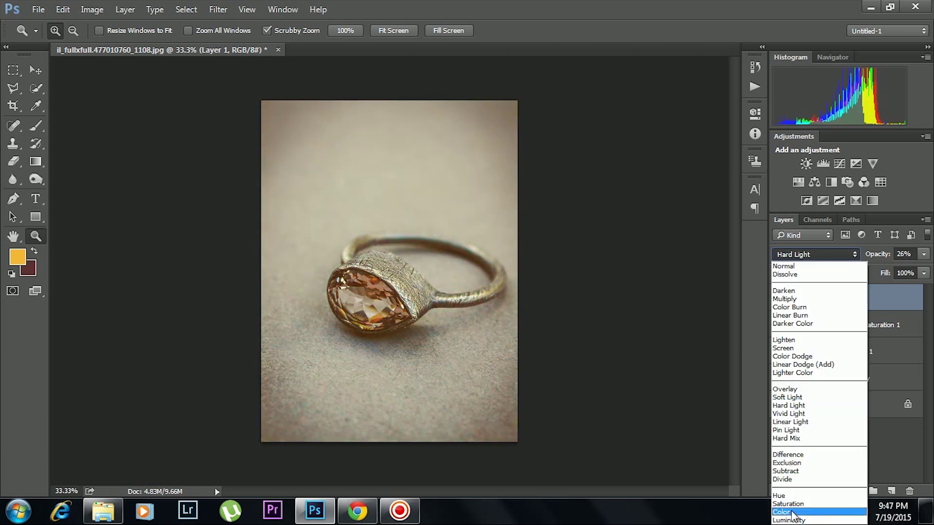
{"action": "left_click", "coordinate": [789, 511]}
{"action": "left_click", "coordinate": [923, 254]}
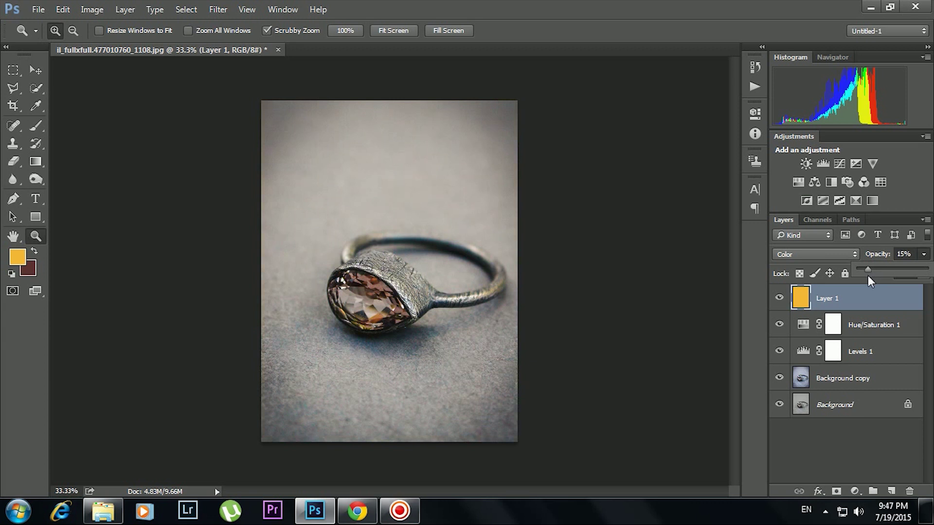
{"action": "left_click", "coordinate": [884, 443]}
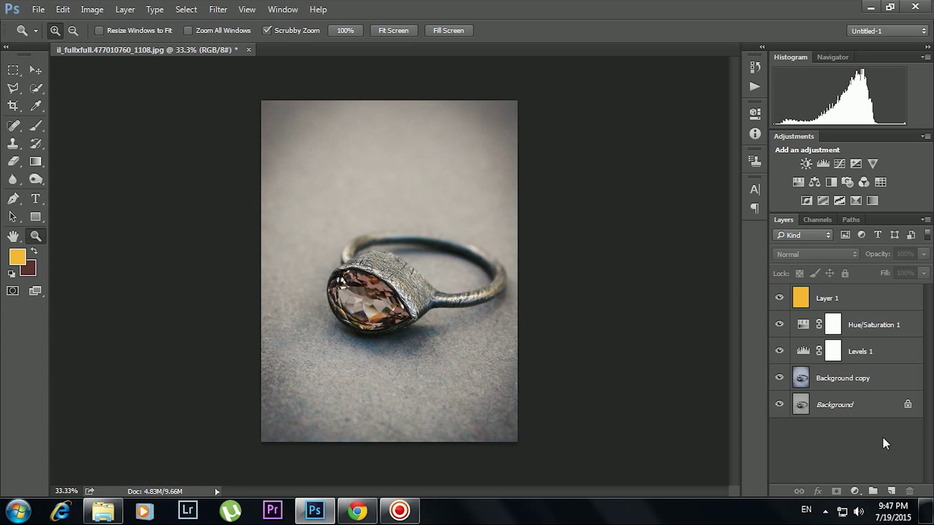
Step: Stamp all visible layers into a new Layer 2 and launch Camera Raw on it
{"action": "key", "text": "ctrl+alt+shift+e"}
{"action": "left_click", "coordinate": [222, 9]}
{"action": "left_click", "coordinate": [298, 88]}
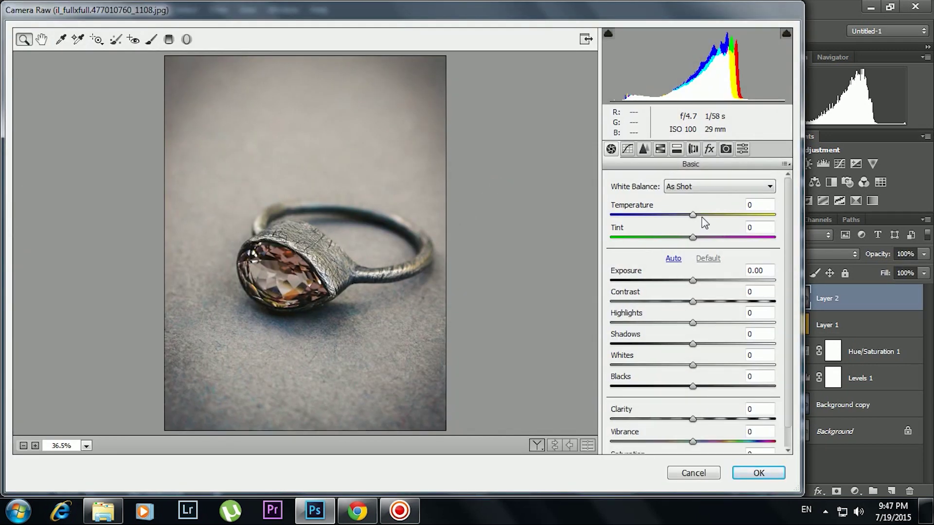
Step: Apply Temperature -5, Clarity +23 and Vibrance +10 in Camera Raw
{"action": "left_click_drag", "start_coordinate": [693, 215], "coordinate": [689, 216]}
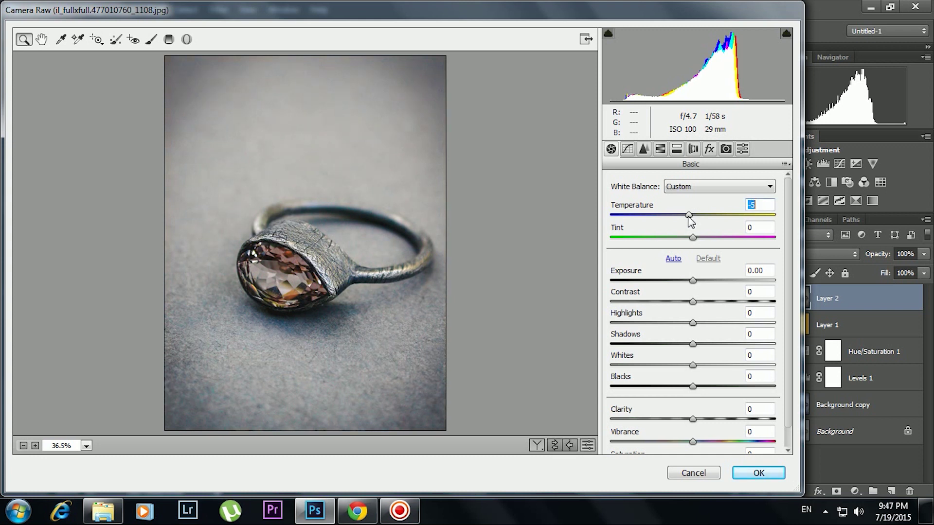
{"action": "mouse_move", "coordinate": [693, 419]}
{"action": "left_mouse_down"}
{"action": "mouse_move", "coordinate": [722, 419]}
{"action": "mouse_move", "coordinate": [715, 423]}
{"action": "left_mouse_up"}
{"action": "scroll", "coordinate": [788, 356], "scroll_direction": "down", "scroll_amount": 1}
{"action": "scroll", "coordinate": [791, 361], "scroll_direction": "down", "scroll_amount": 1}
{"action": "mouse_move", "coordinate": [692, 419]}
{"action": "left_mouse_down"}
{"action": "mouse_move", "coordinate": [720, 419]}
{"action": "mouse_move", "coordinate": [702, 420]}
{"action": "left_mouse_up"}
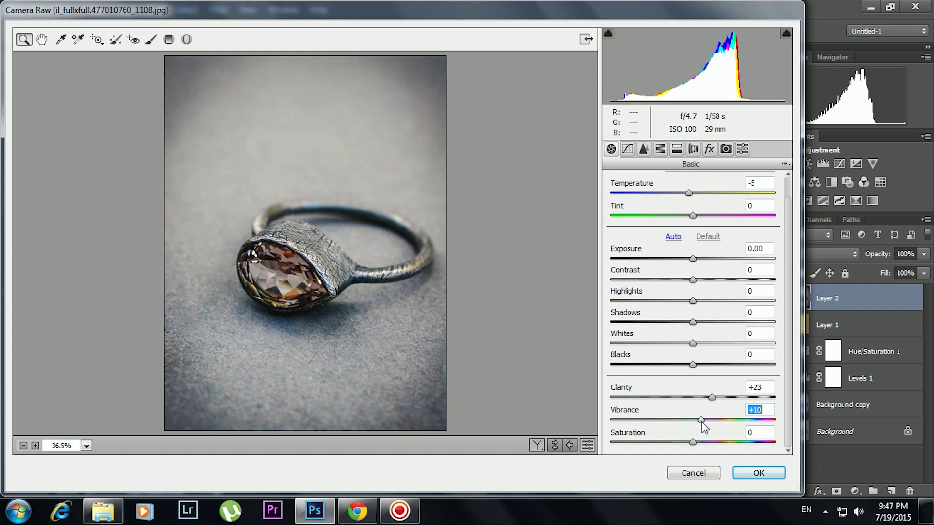
{"action": "left_click", "coordinate": [769, 475]}
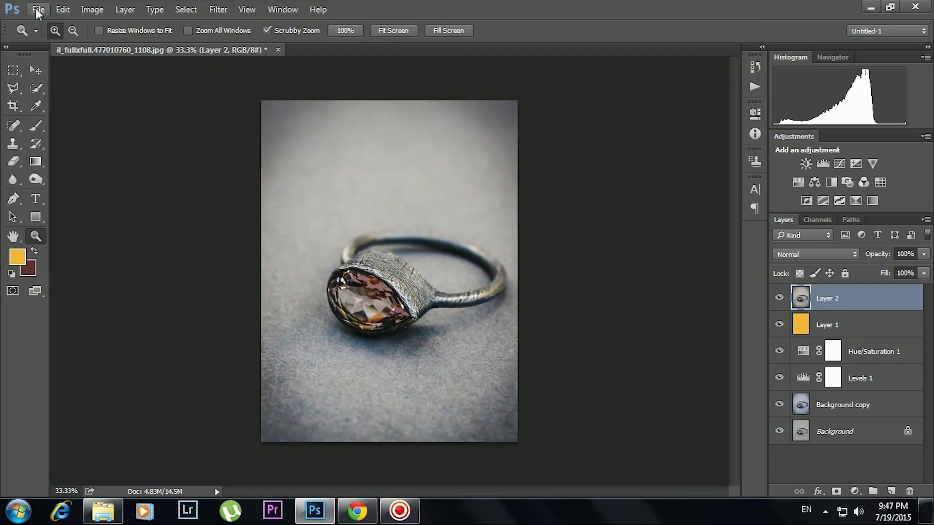
Step: Zoom in and pan the view to centre the ring
{"action": "key", "text": "F8"}
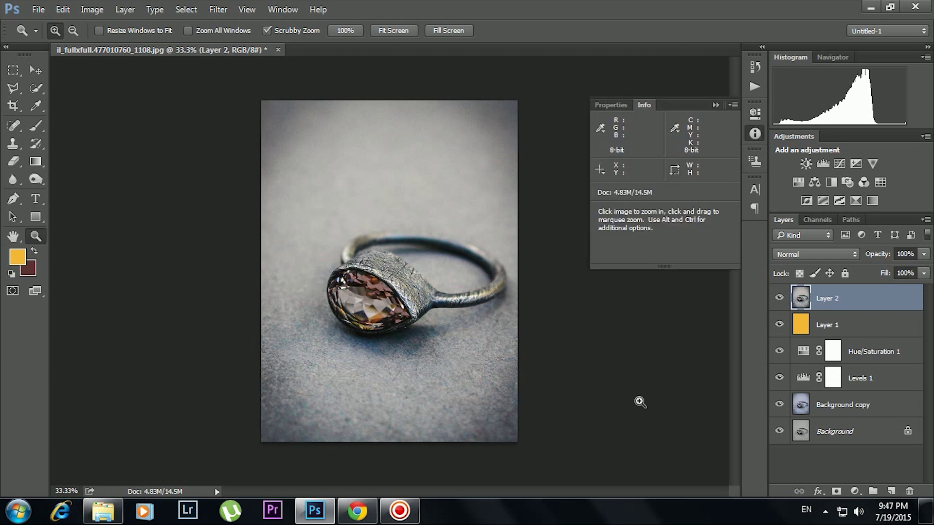
{"action": "left_click", "coordinate": [637, 401]}
{"action": "left_click", "coordinate": [550, 377]}
{"action": "key", "text": "F8"}
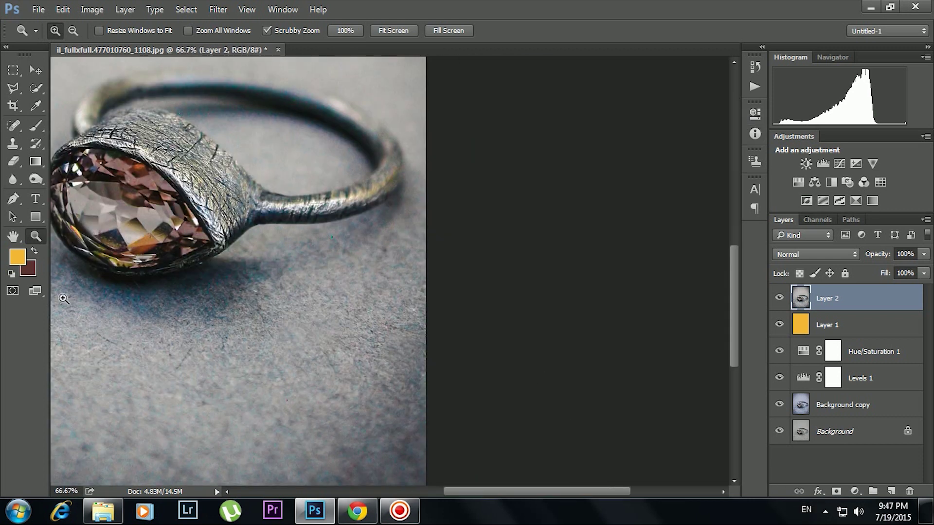
{"action": "key", "text": "h"}
{"action": "left_click_drag", "start_coordinate": [250, 228], "coordinate": [473, 306]}
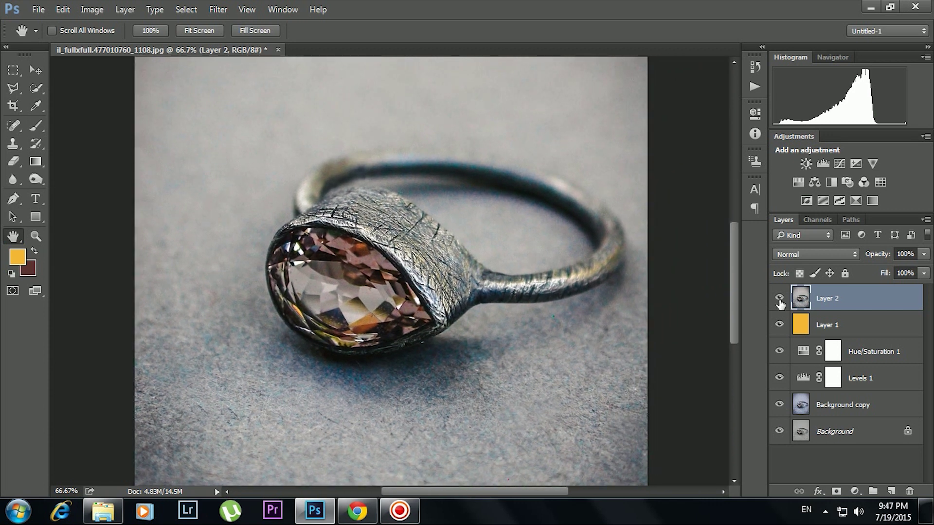
Step: Group the edit layers into Group 1 and toggle its visibility to compare before and after
{"action": "left_click", "coordinate": [858, 405], "text": "shift"}
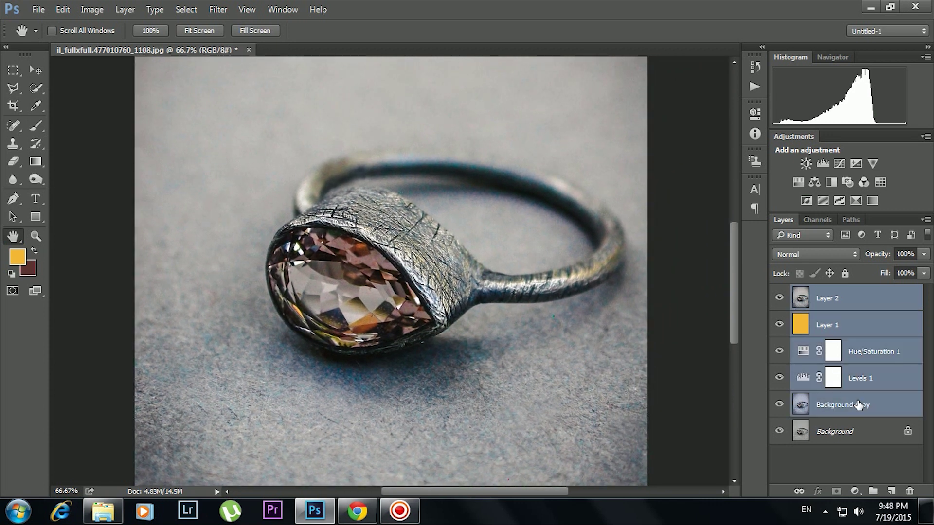
{"action": "key", "text": "ctrl+g"}
{"action": "left_click", "coordinate": [780, 293]}
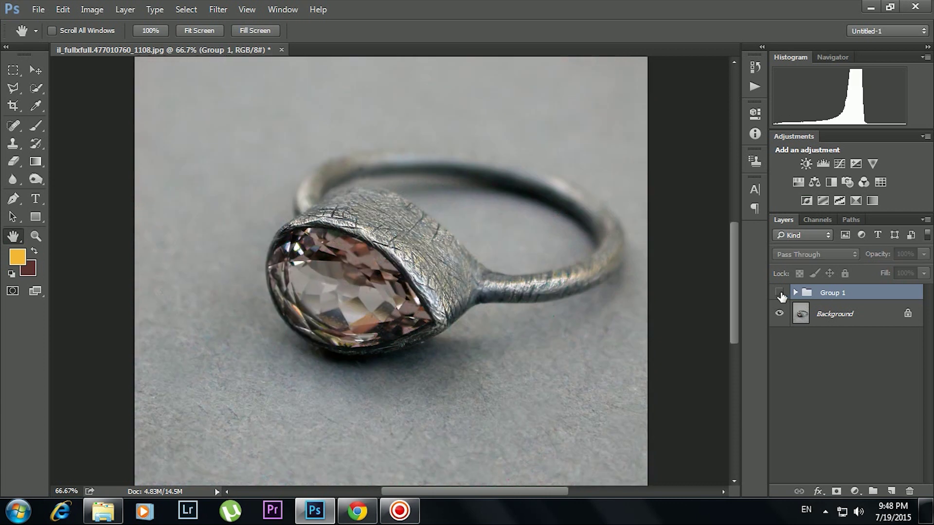
{"action": "left_click", "coordinate": [780, 293]}
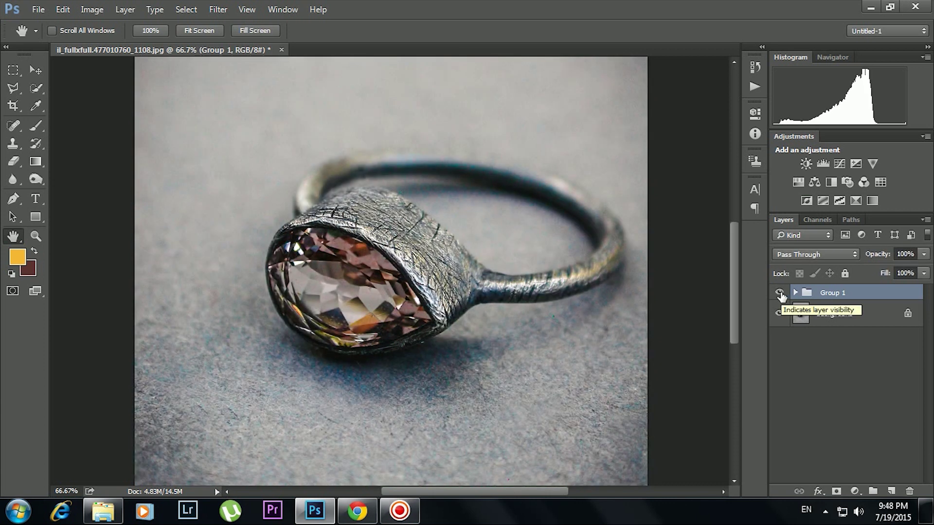
{"action": "left_click", "coordinate": [780, 293]}
{"action": "left_click", "coordinate": [780, 292]}
{"action": "left_click", "coordinate": [780, 293]}
Step: Expand Group 1, select Layer 2, and launch the Camera Raw filter
{"action": "left_click", "coordinate": [795, 292]}
{"action": "left_click", "coordinate": [837, 314]}
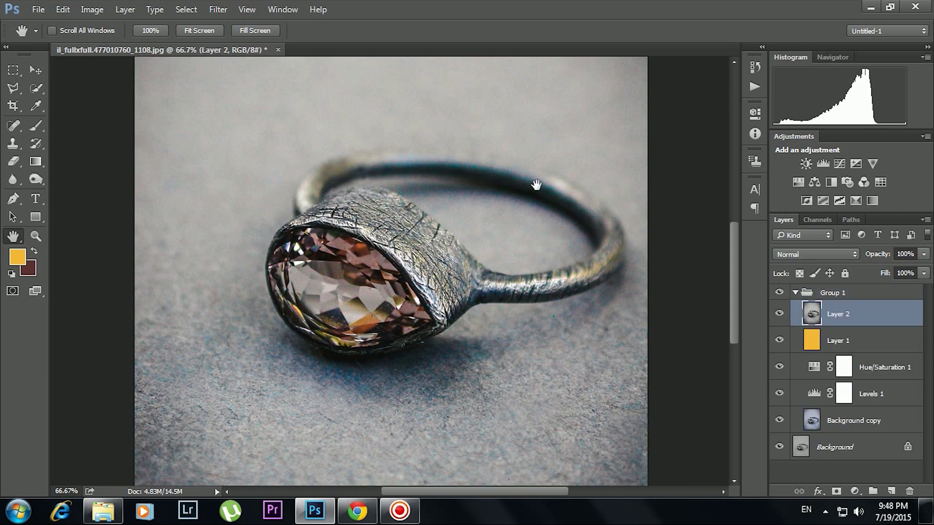
{"action": "left_click", "coordinate": [218, 9]}
{"action": "left_click", "coordinate": [233, 87]}
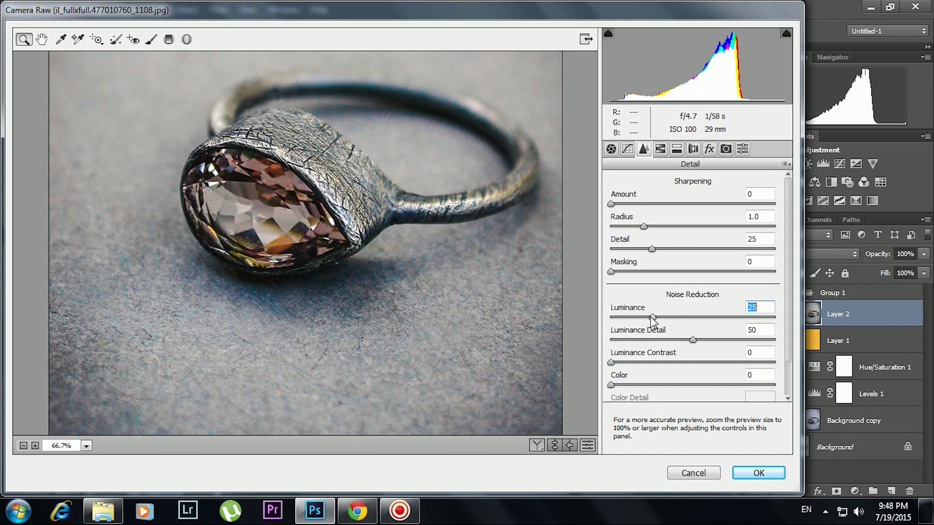
Step: Set luminance noise reduction to 31 and Blues luminance to +30, then apply the filter
{"action": "left_click_drag", "start_coordinate": [653, 319], "coordinate": [683, 323]}
{"action": "key", "text": "ctrl+alt+4"}
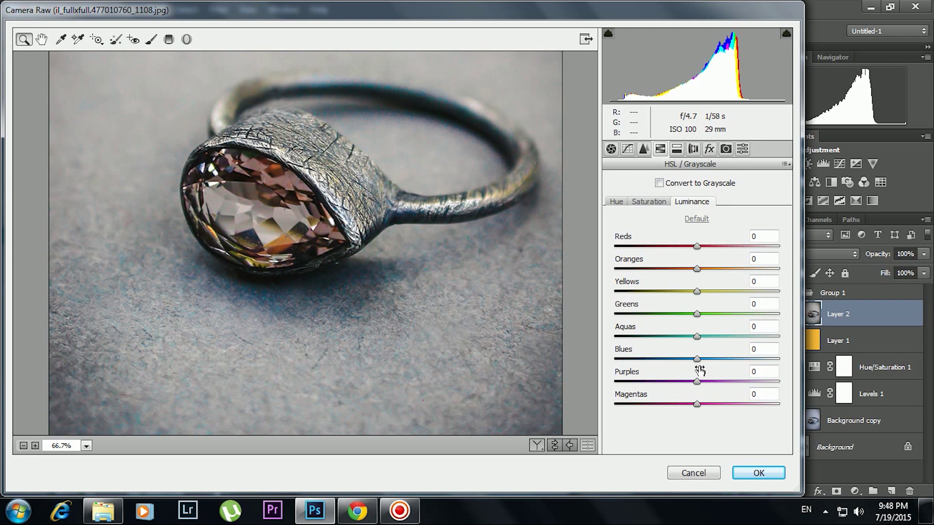
{"action": "left_click_drag", "start_coordinate": [699, 362], "coordinate": [729, 364]}
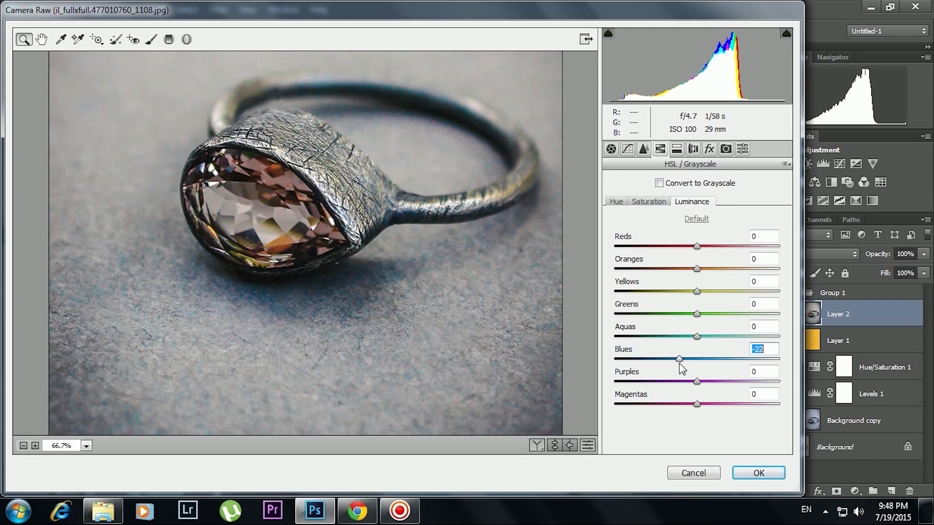
{"action": "mouse_move", "coordinate": [729, 359]}
{"action": "left_mouse_down"}
{"action": "mouse_move", "coordinate": [649, 360]}
{"action": "mouse_move", "coordinate": [660, 364]}
{"action": "left_mouse_up"}
{"action": "left_click", "coordinate": [645, 203]}
{"action": "left_click", "coordinate": [342, 202]}
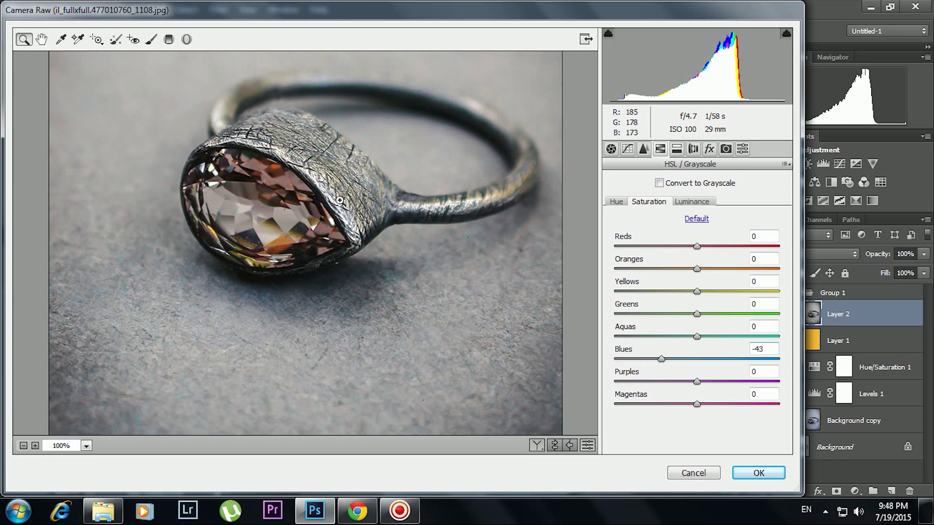
{"action": "left_click", "coordinate": [759, 473]}
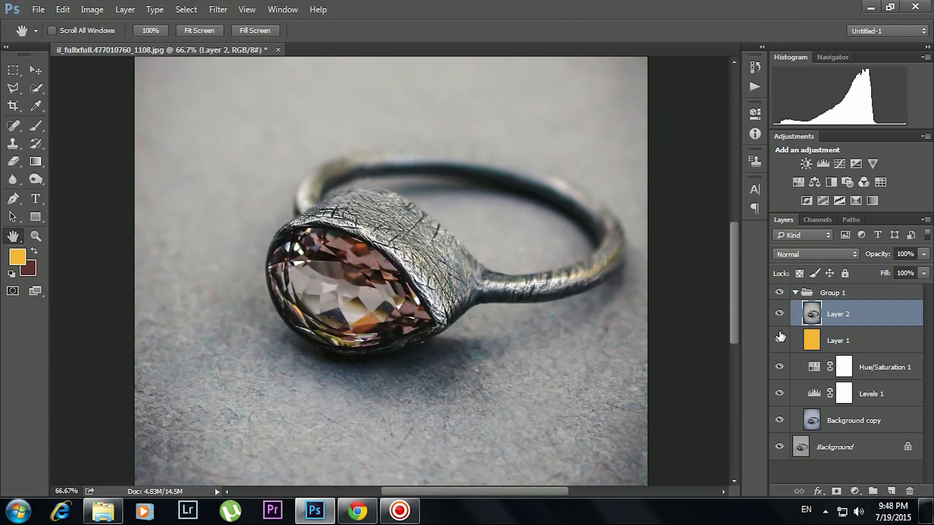
{"action": "left_click", "coordinate": [779, 297]}
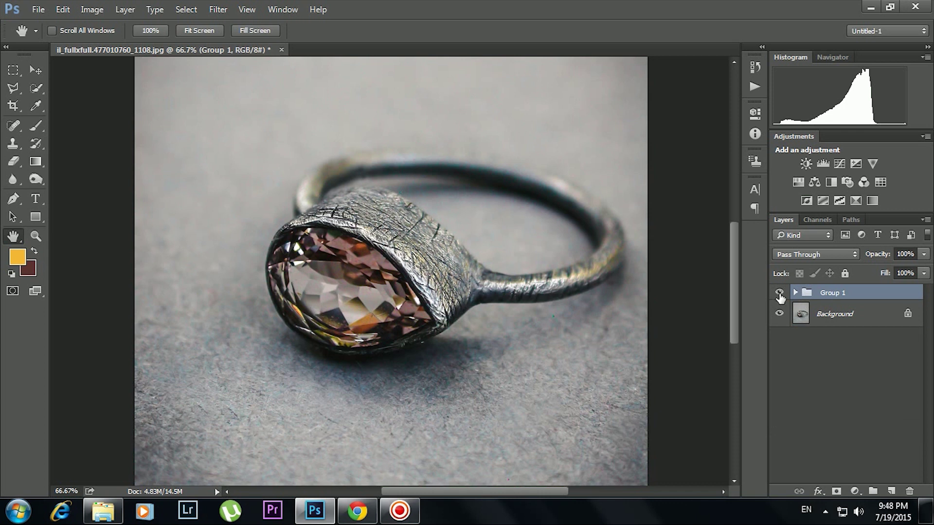
{"action": "left_click", "coordinate": [779, 294]}
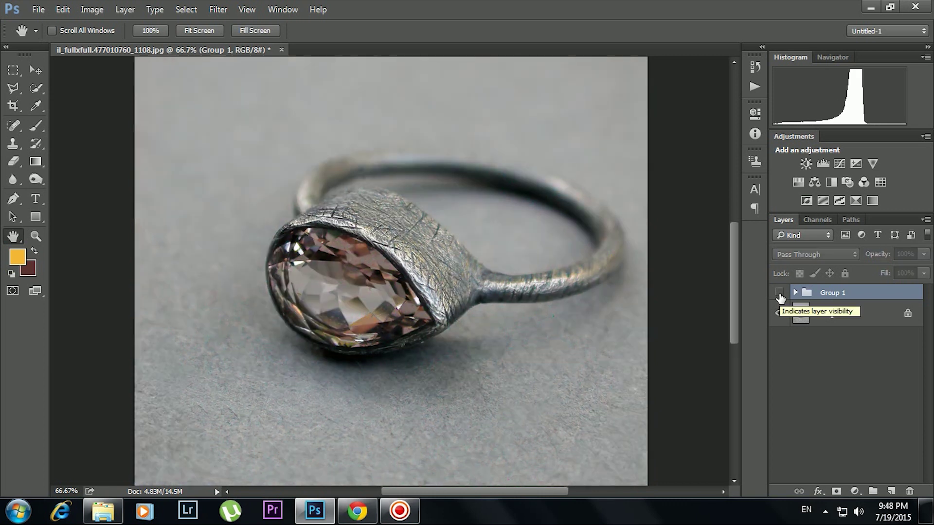
{"action": "scroll", "coordinate": [598, 342], "scroll_direction": "down", "scroll_amount": 1}
{"action": "scroll", "coordinate": [557, 345], "scroll_direction": "down", "scroll_amount": 1}
{"action": "left_click", "coordinate": [779, 294]}
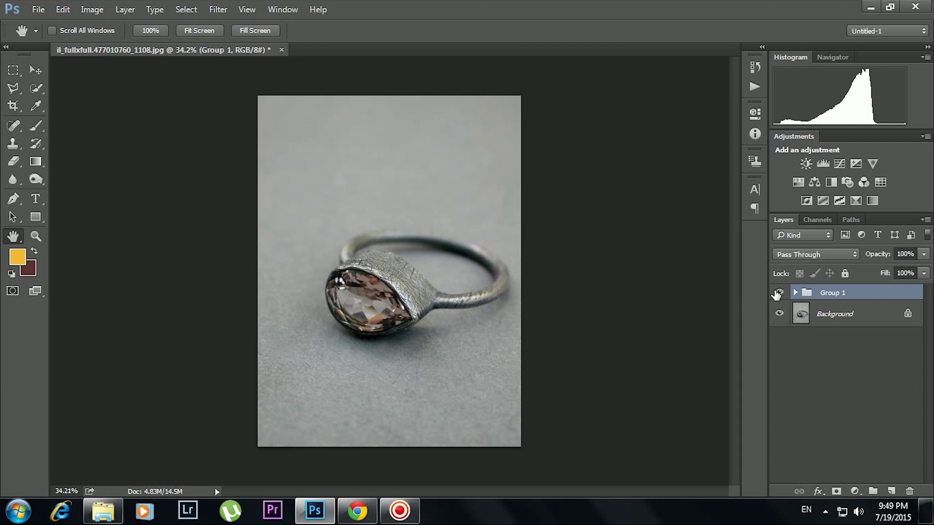
{"action": "left_click", "coordinate": [778, 294]}
{"action": "left_click", "coordinate": [778, 293]}
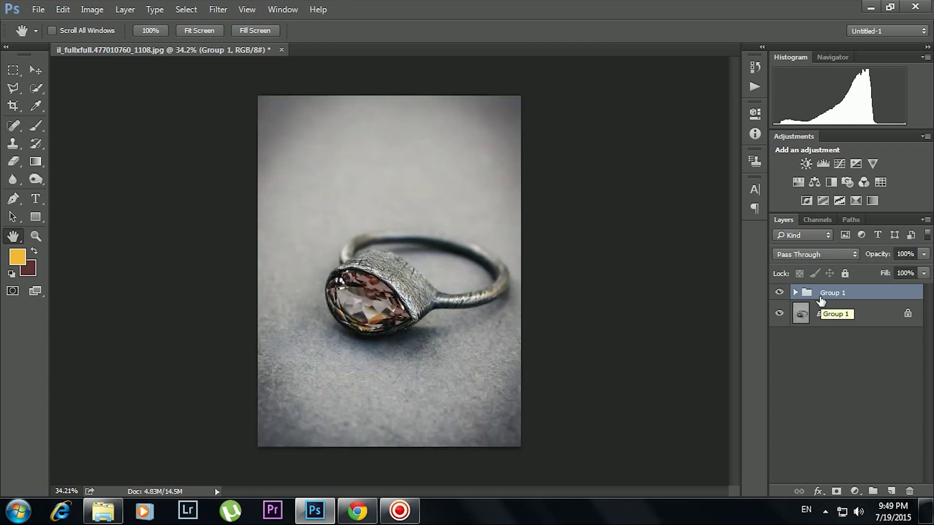
{"action": "left_click", "coordinate": [795, 292]}
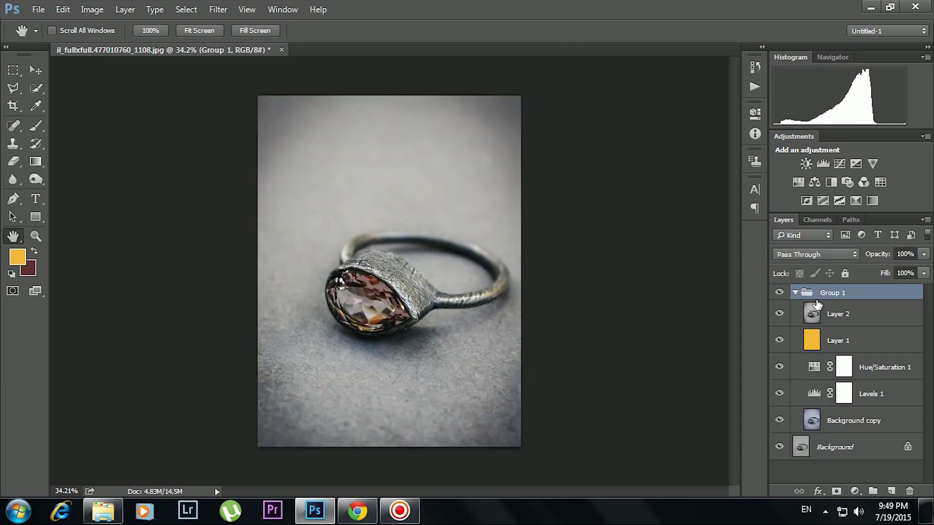
{"action": "left_click", "coordinate": [779, 292]}
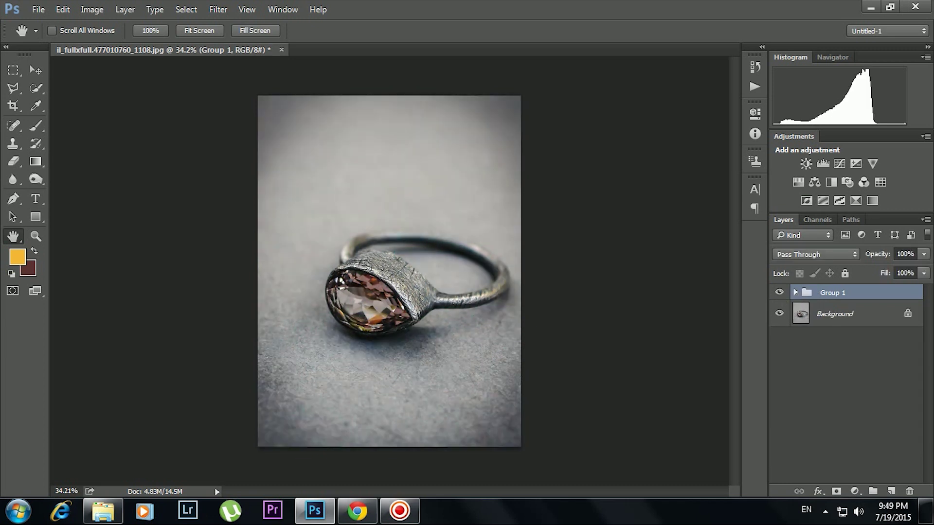
{"action": "left_click", "coordinate": [795, 292]}
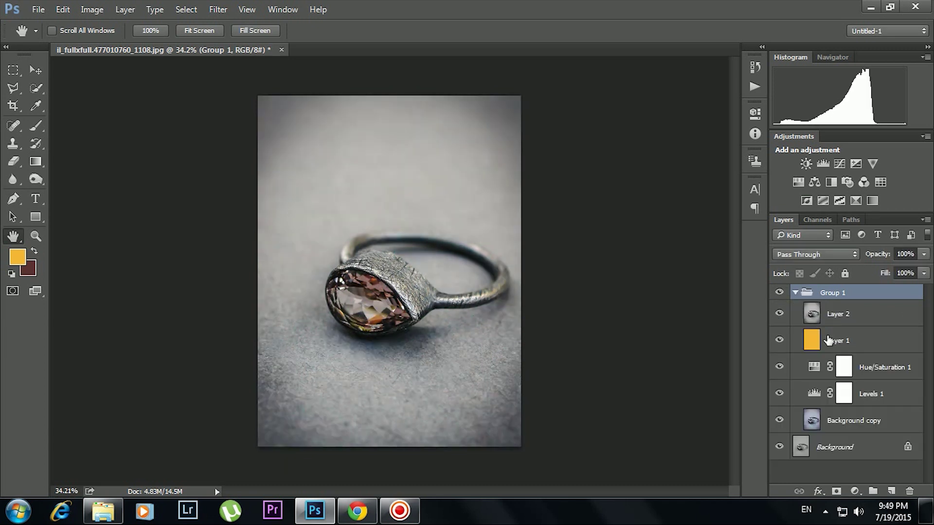
Step: Move the orange Layer 1 above Layer 2 and drop its opacity to about 6%
{"action": "left_click", "coordinate": [859, 347]}
{"action": "left_click_drag", "start_coordinate": [860, 348], "coordinate": [861, 307]}
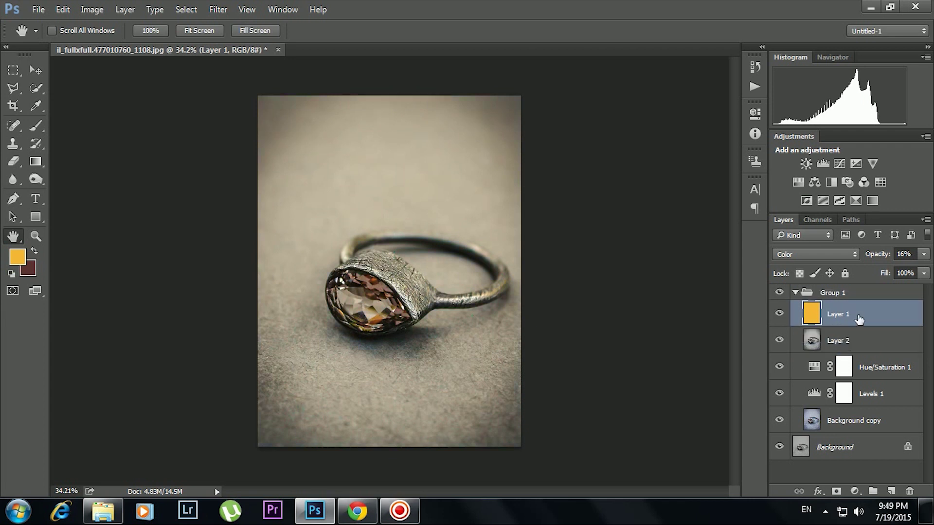
{"action": "left_click", "coordinate": [923, 254]}
{"action": "left_click_drag", "start_coordinate": [868, 270], "coordinate": [862, 271]}
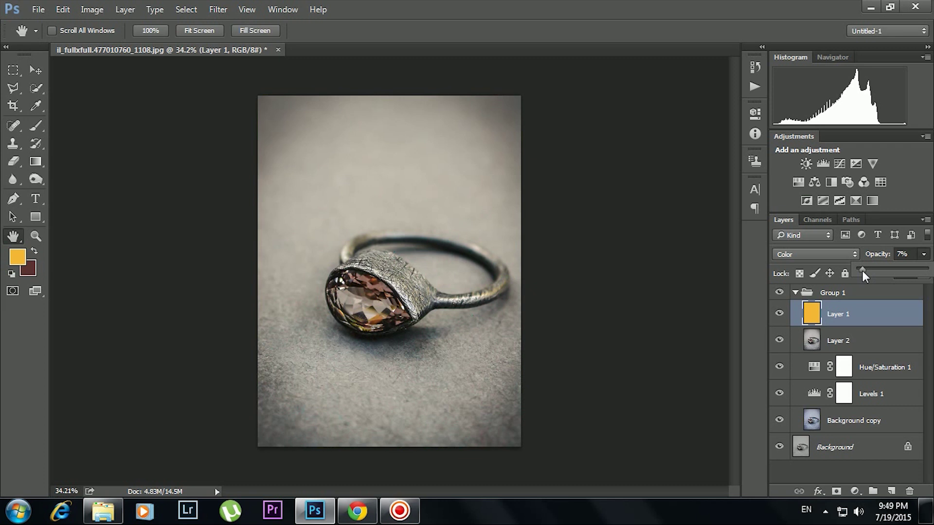
{"action": "left_click_drag", "start_coordinate": [862, 270], "coordinate": [861, 271]}
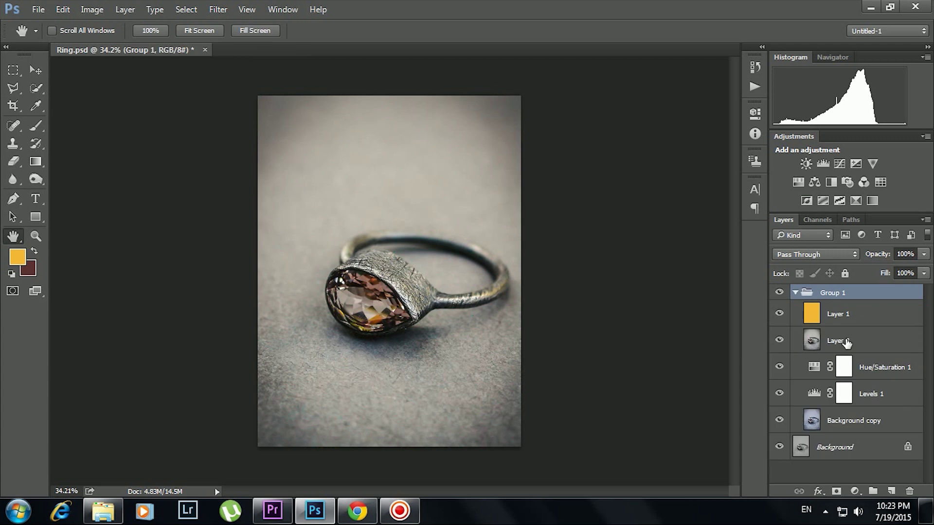
Step: Add a lens flare centred on the ring's gem on Layer 2
{"action": "left_click", "coordinate": [846, 342]}
{"action": "left_click", "coordinate": [218, 10]}
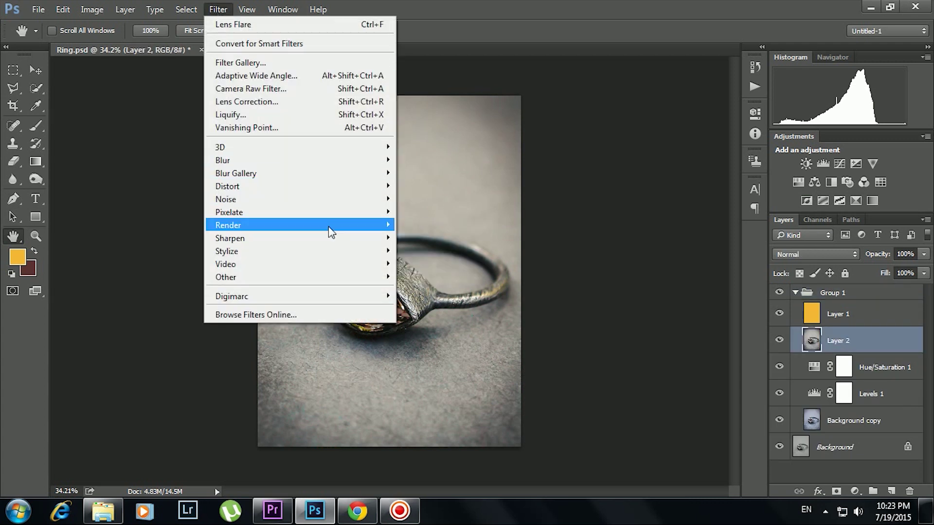
{"action": "mouse_move", "coordinate": [299, 226]}
{"action": "left_click", "coordinate": [414, 264]}
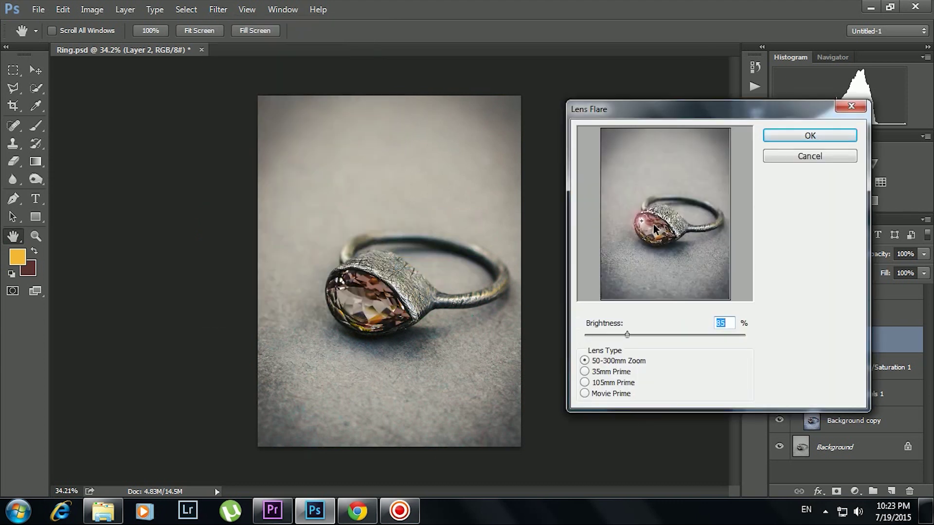
{"action": "left_click_drag", "start_coordinate": [653, 224], "coordinate": [660, 234]}
{"action": "left_click", "coordinate": [793, 141]}
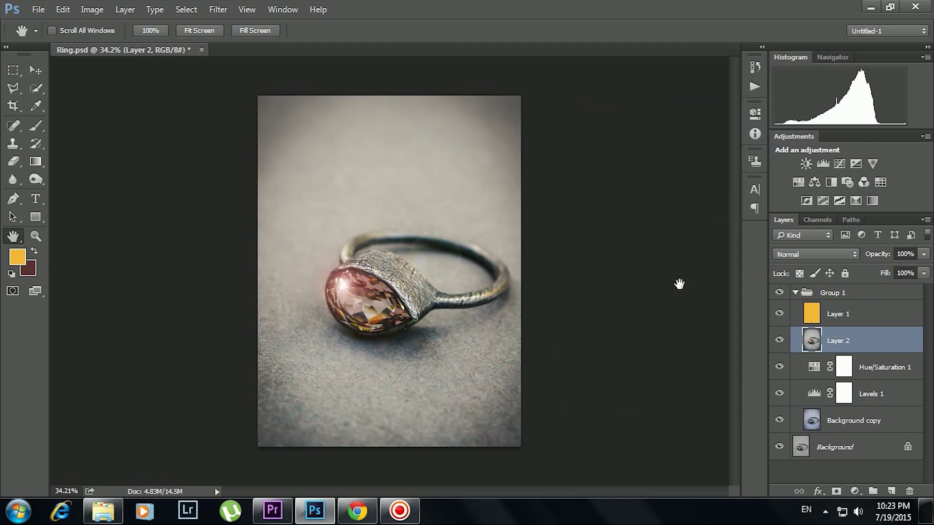
Step: Add a second 105mm Prime lens flare at brightness 124, centred at the top right
{"action": "left_click", "coordinate": [218, 9]}
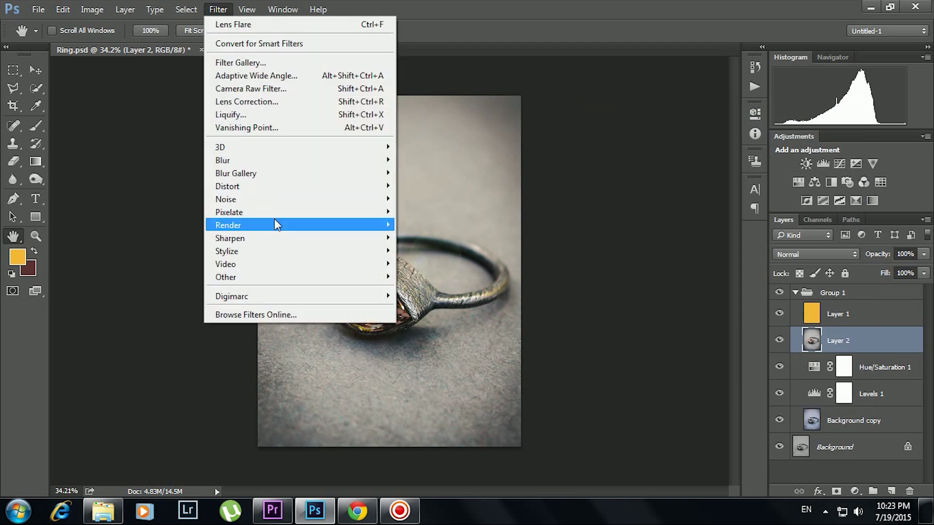
{"action": "mouse_move", "coordinate": [227, 225]}
{"action": "left_click", "coordinate": [428, 261]}
{"action": "left_click", "coordinate": [584, 382]}
{"action": "left_click_drag", "start_coordinate": [643, 221], "coordinate": [656, 132]}
{"action": "left_click_drag", "start_coordinate": [627, 334], "coordinate": [649, 335]}
{"action": "left_click_drag", "start_coordinate": [658, 183], "coordinate": [731, 127]}
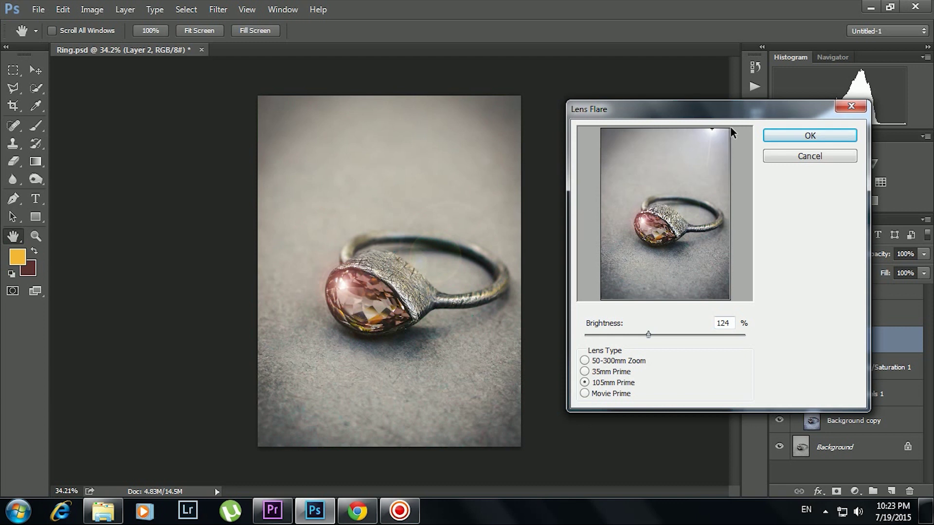
{"action": "key", "text": "Return"}
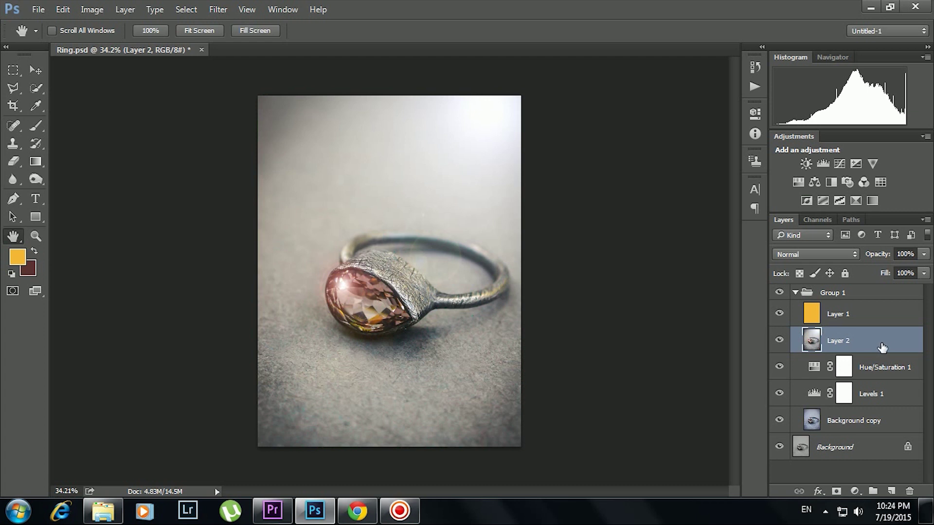
{"action": "left_click", "coordinate": [853, 491]}
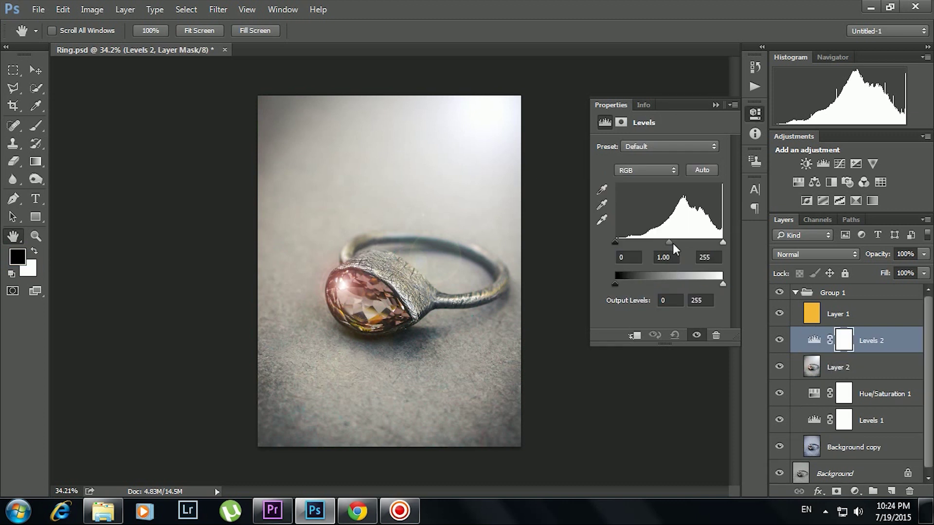
Step: Set the Levels 2 midtone gamma to 0.83 and the black input to 10
{"action": "left_click_drag", "start_coordinate": [670, 242], "coordinate": [676, 242]}
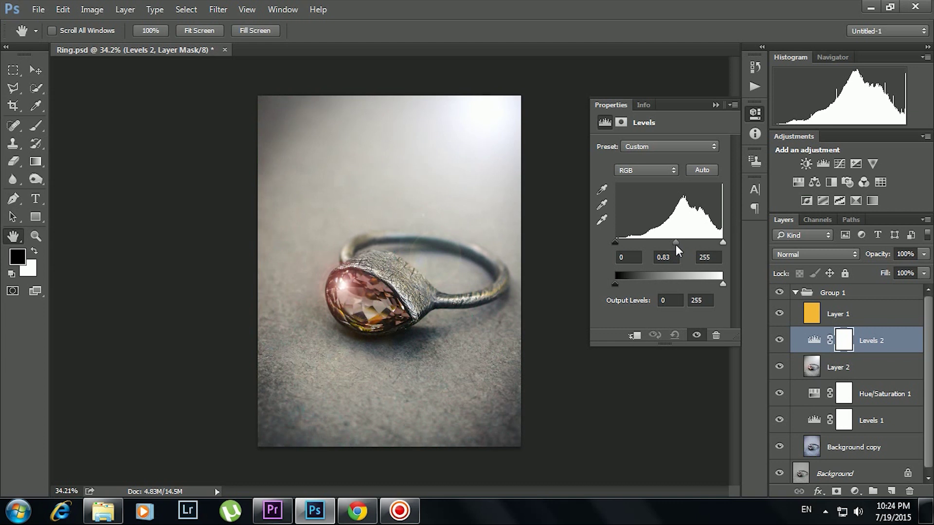
{"action": "left_click_drag", "start_coordinate": [616, 243], "coordinate": [619, 245]}
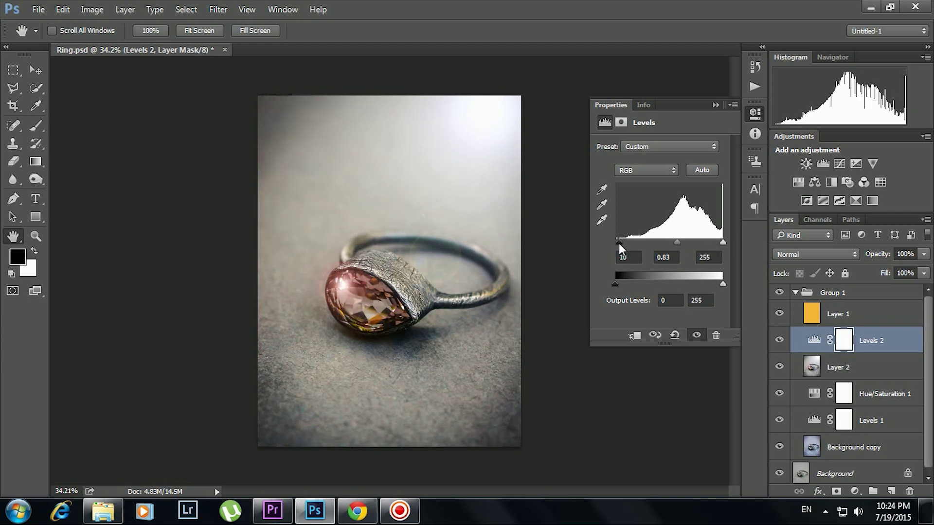
{"action": "left_click", "coordinate": [755, 114]}
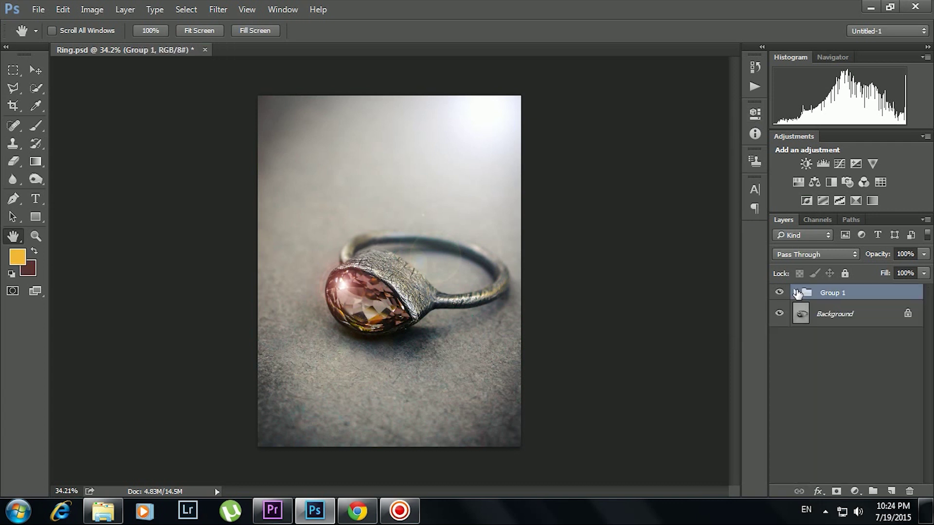